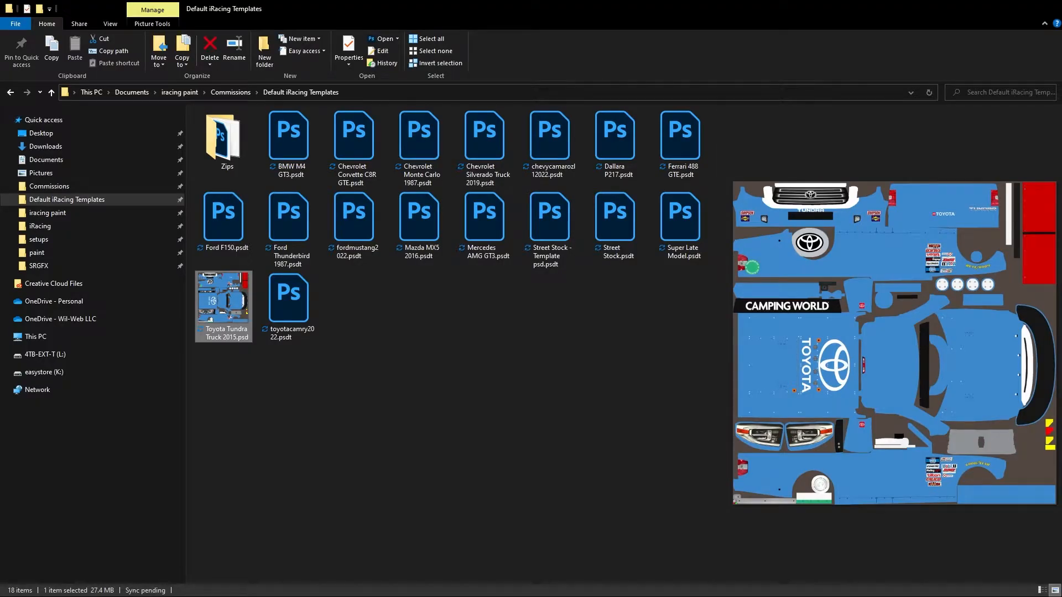
Open the template Toyota Tundra Truck 2015.psd, display the Custom Spec Map group to view it, and hide the group again.
double_click(242, 334)
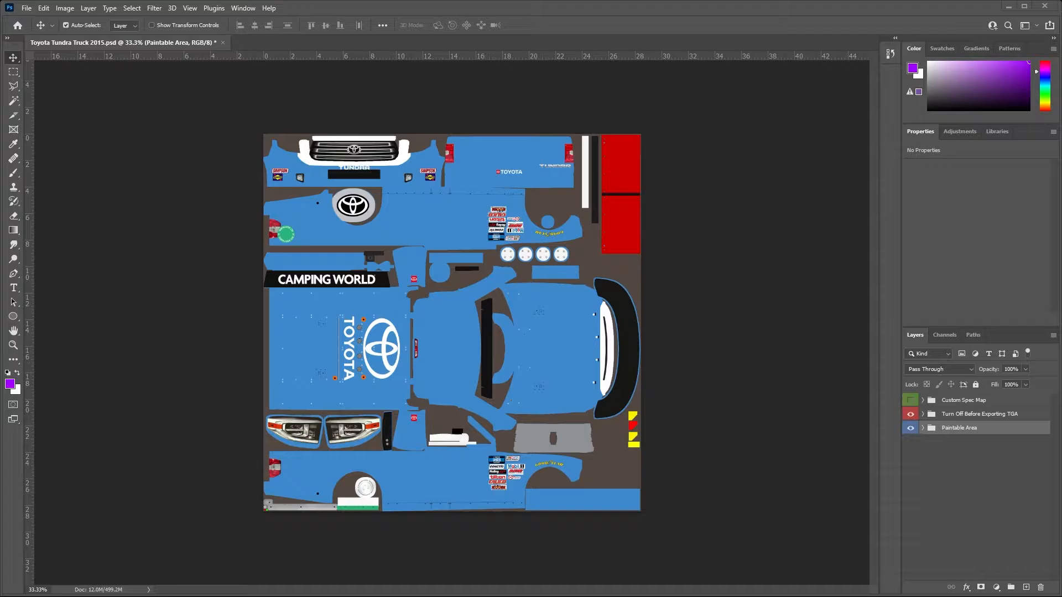
left_click(1007, 402)
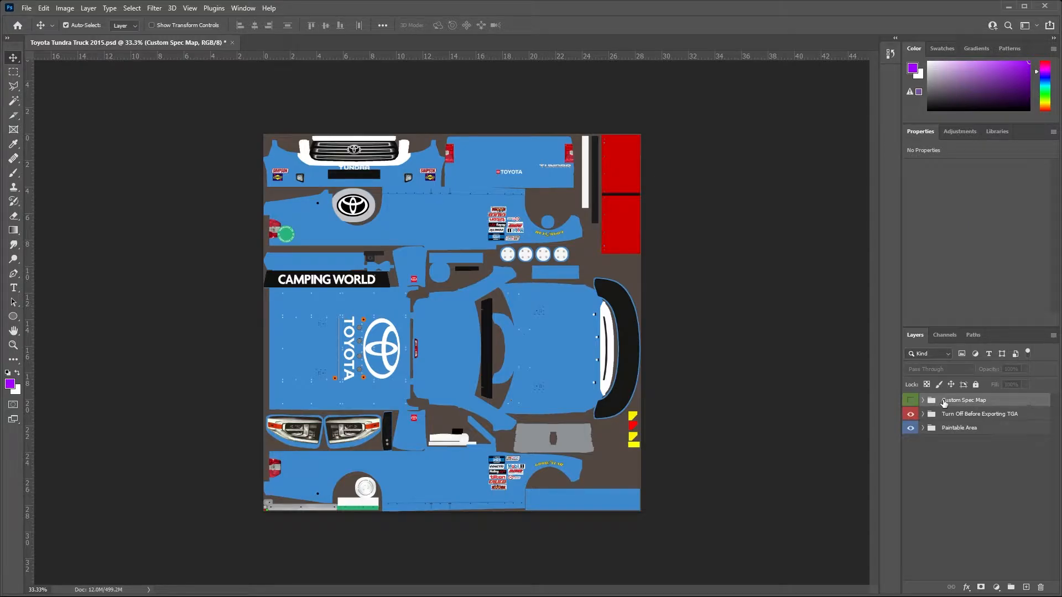
left_click(909, 403)
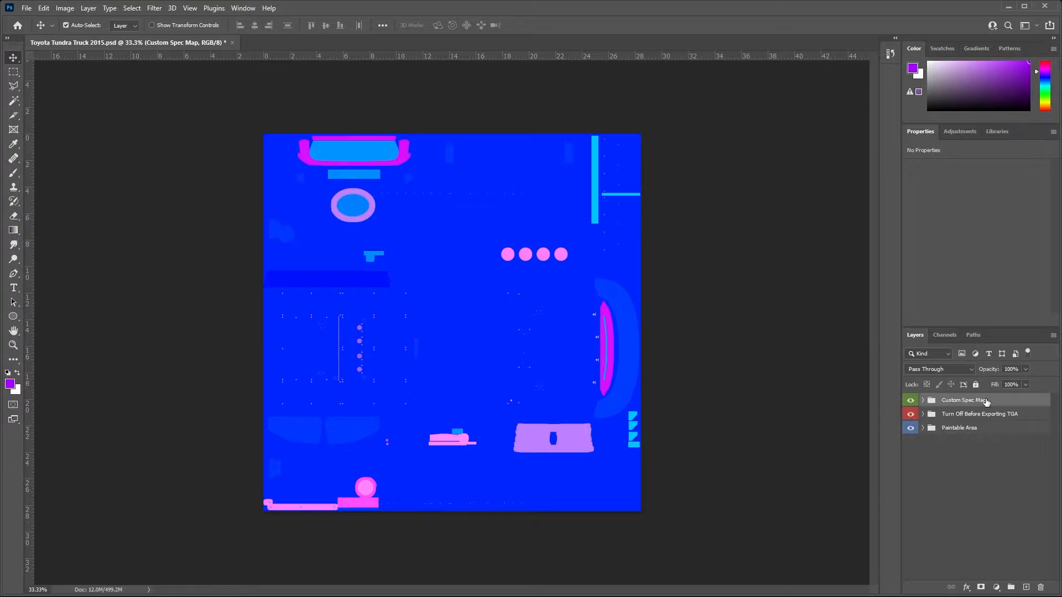
left_click(910, 401)
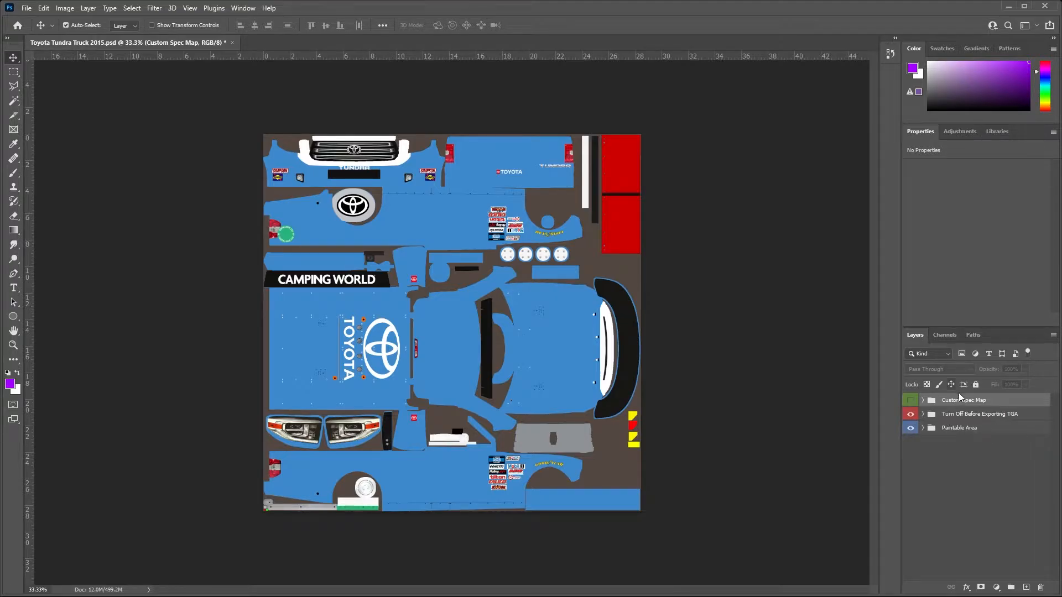
Expand the Turn Off Before Exporting TGA group, show the Wire layer, inspect the wireframe around the hood and bed, and hide it.
left_click(922, 414)
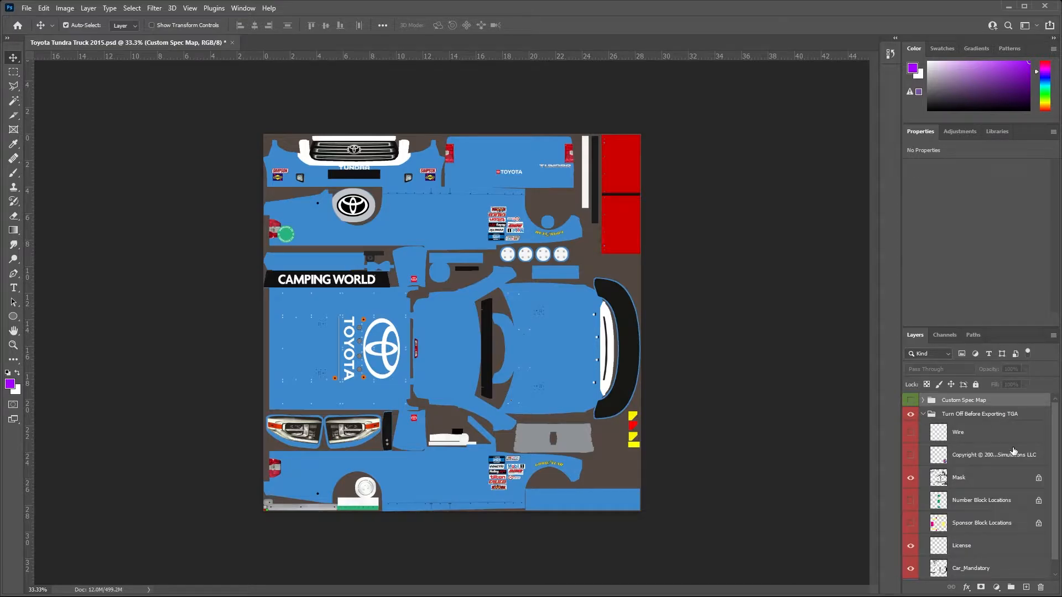
left_click(910, 433)
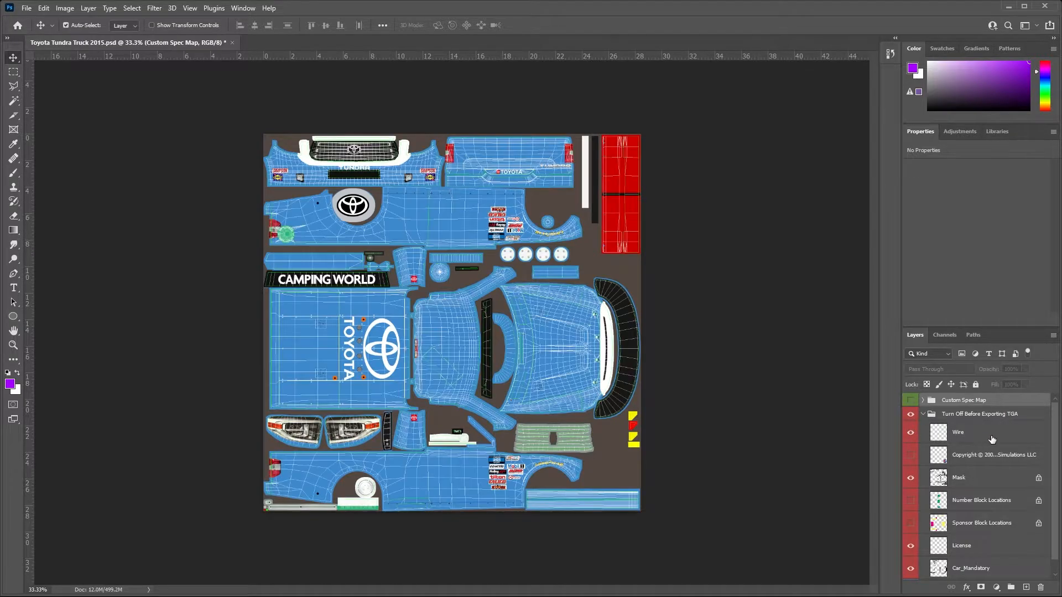
scroll(506, 281, "up", 8)
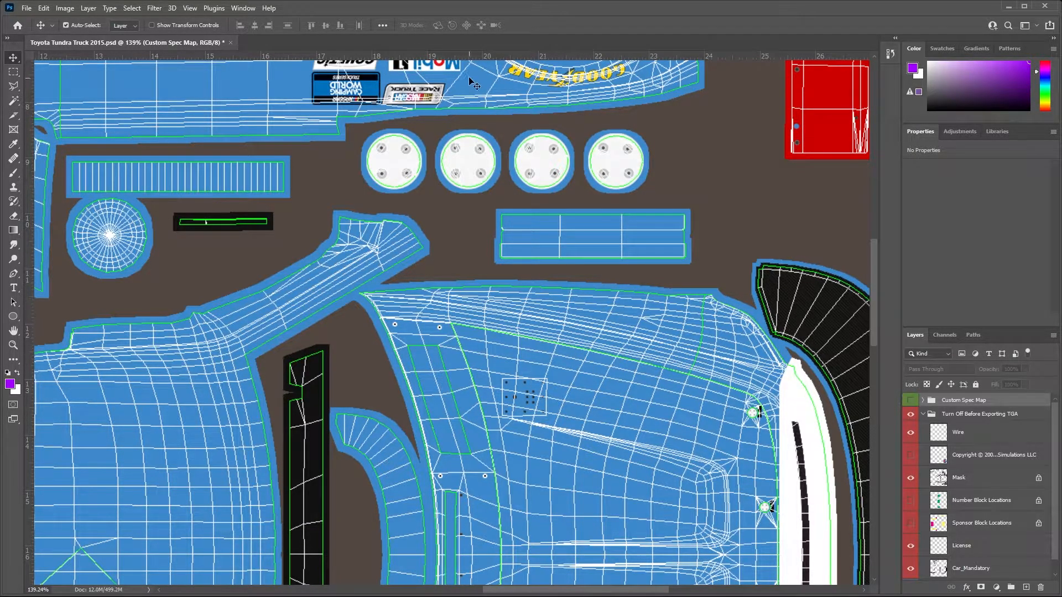
scroll(599, 279, "down", 5)
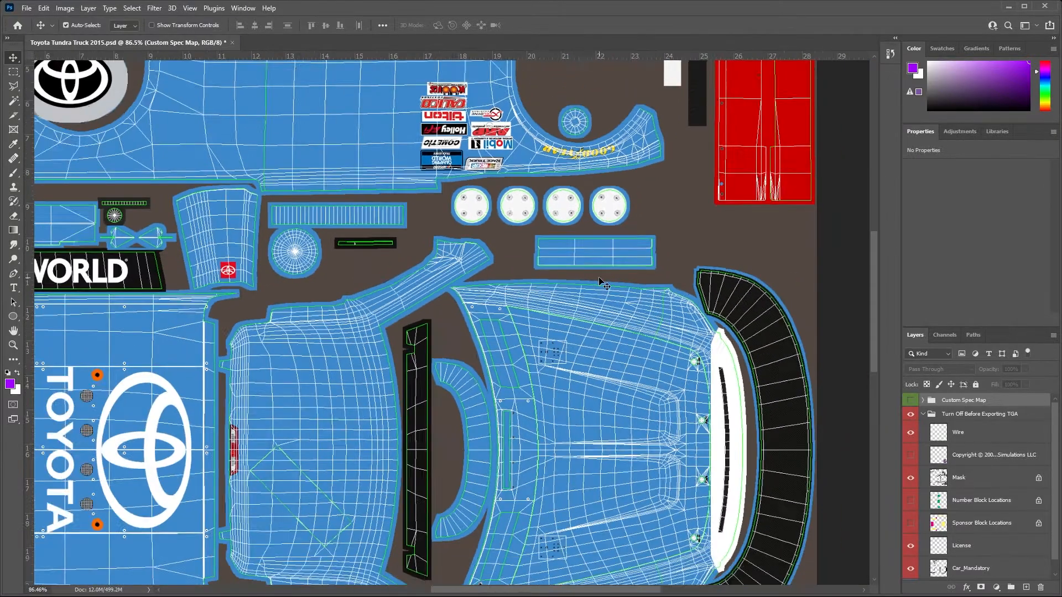
left_click_drag(386, 345, 638, 298)
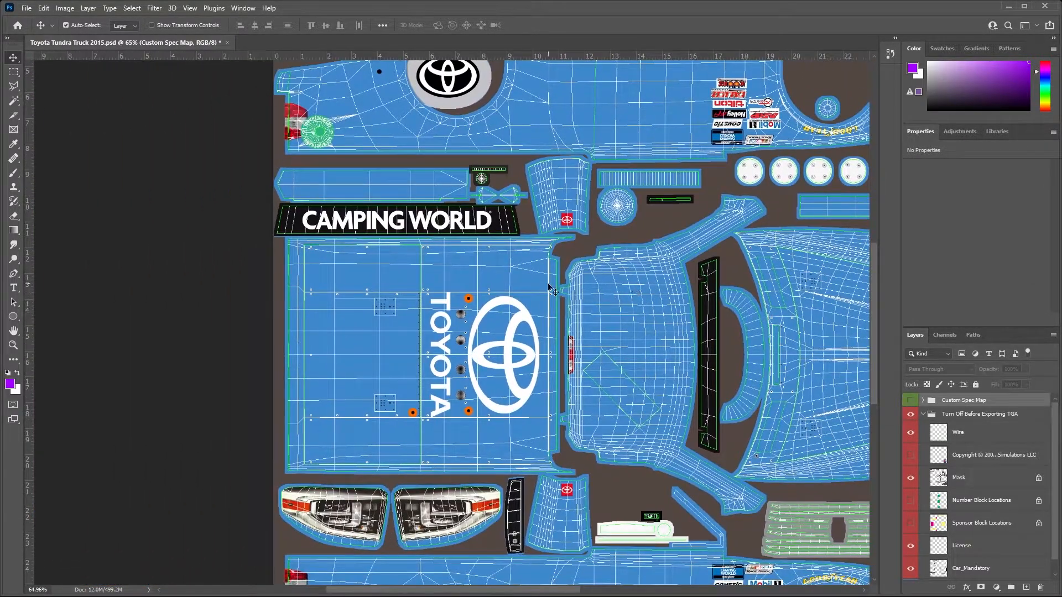
scroll(554, 283, "up", 2)
scroll(555, 283, "up", 8)
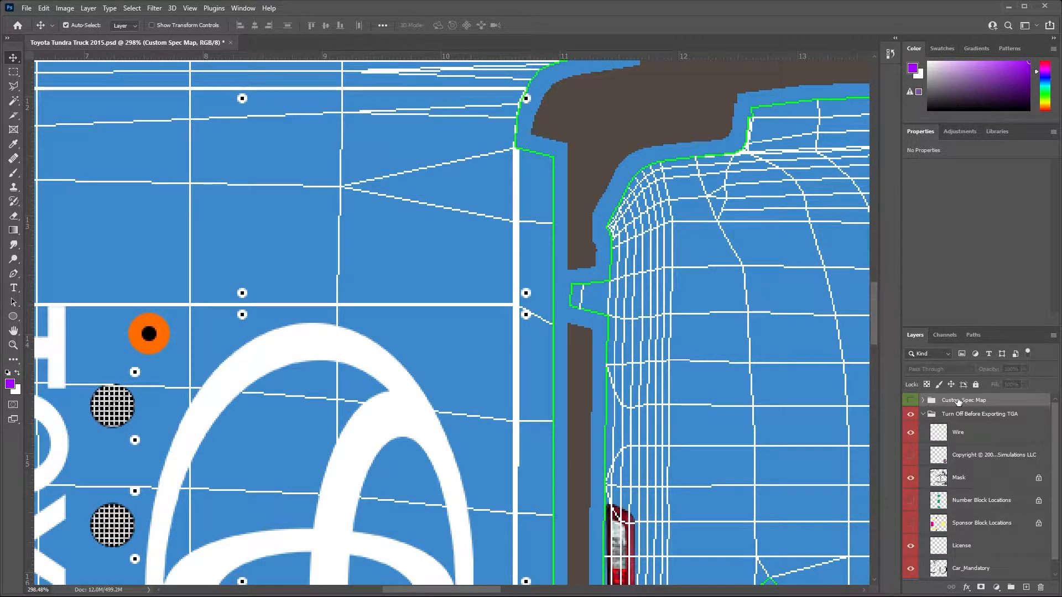
left_click(910, 433)
Display the Copyright layer over the whole template, look at the iRacing logo, and hide the layer again.
scroll(743, 340, "down", 5)
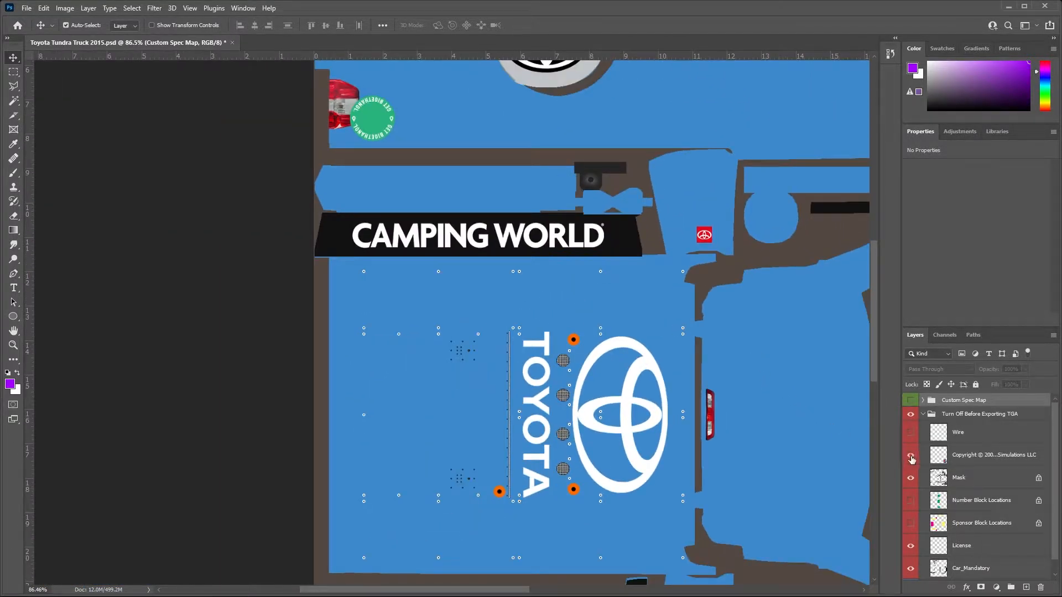
scroll(817, 432, "down", 3)
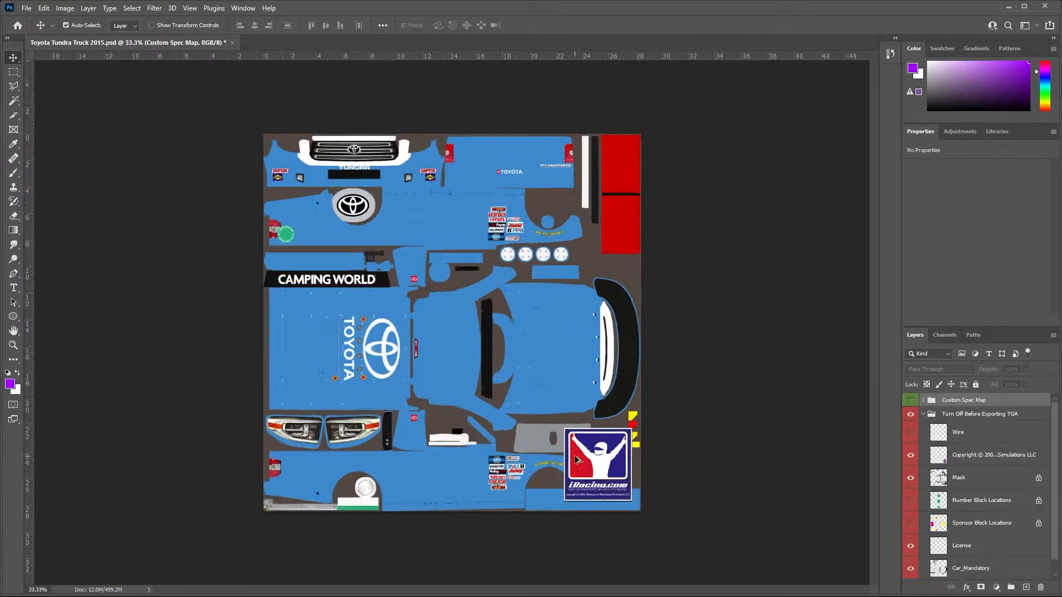
scroll(490, 336, "up", 1)
scroll(534, 354, "down", 1)
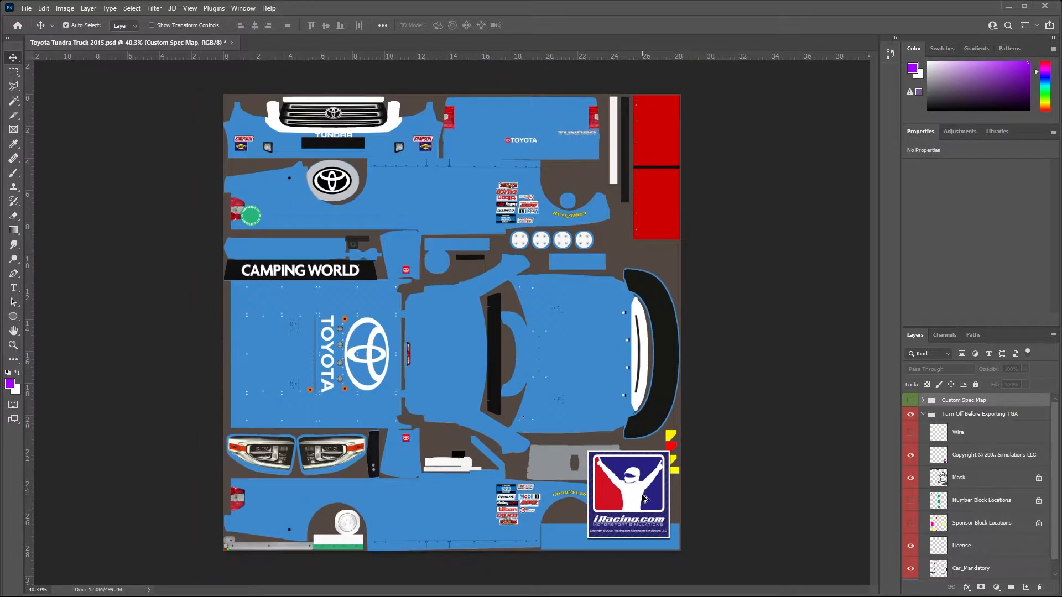
left_click(911, 455)
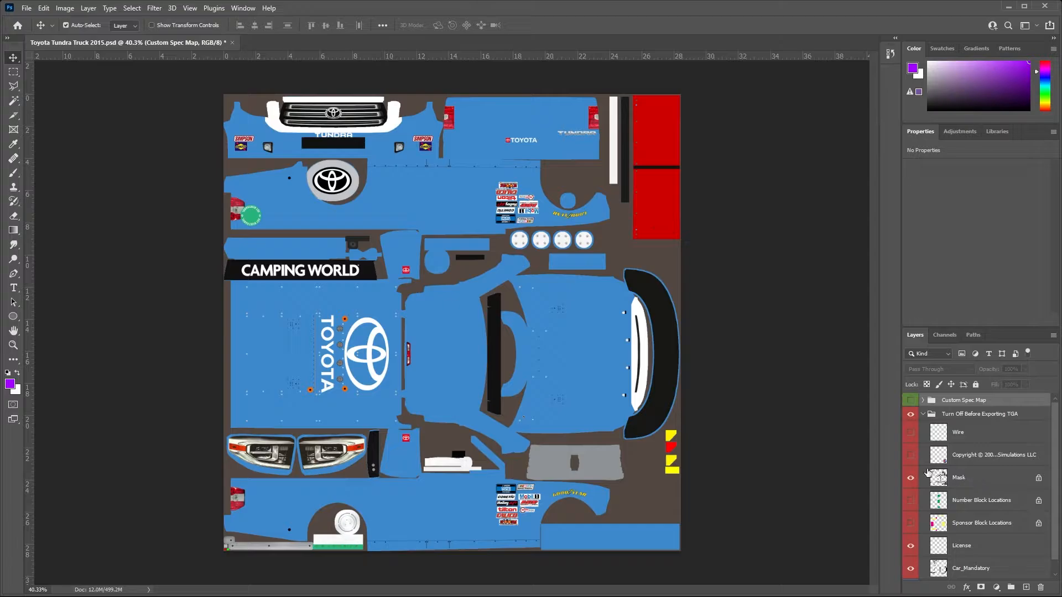
Toggle the Mask layer off and on to compare the template with and without it, leaving it visible.
left_click(911, 478)
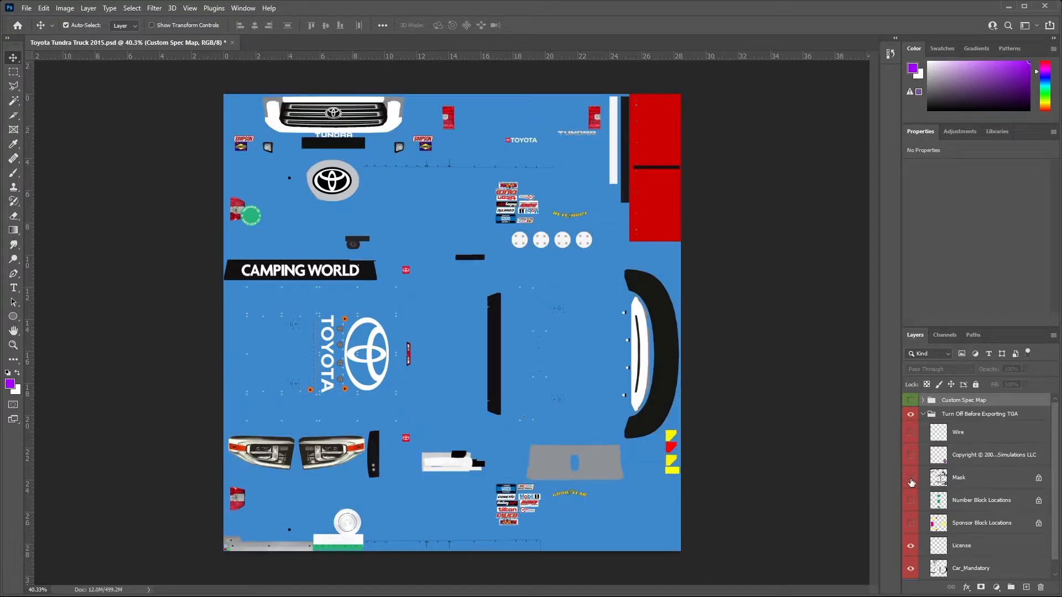
left_click(911, 479)
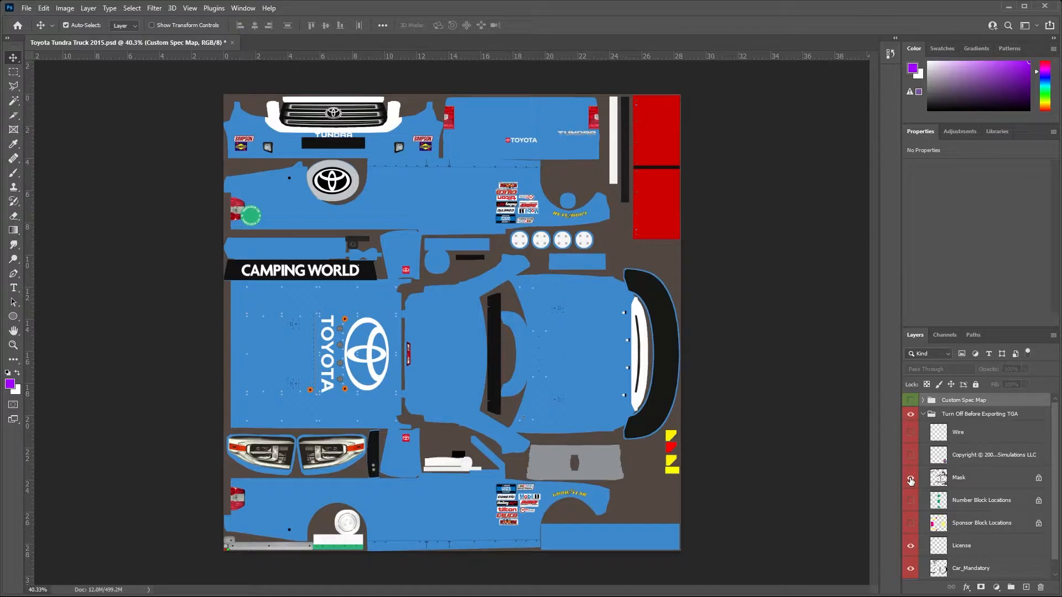
left_click(911, 479)
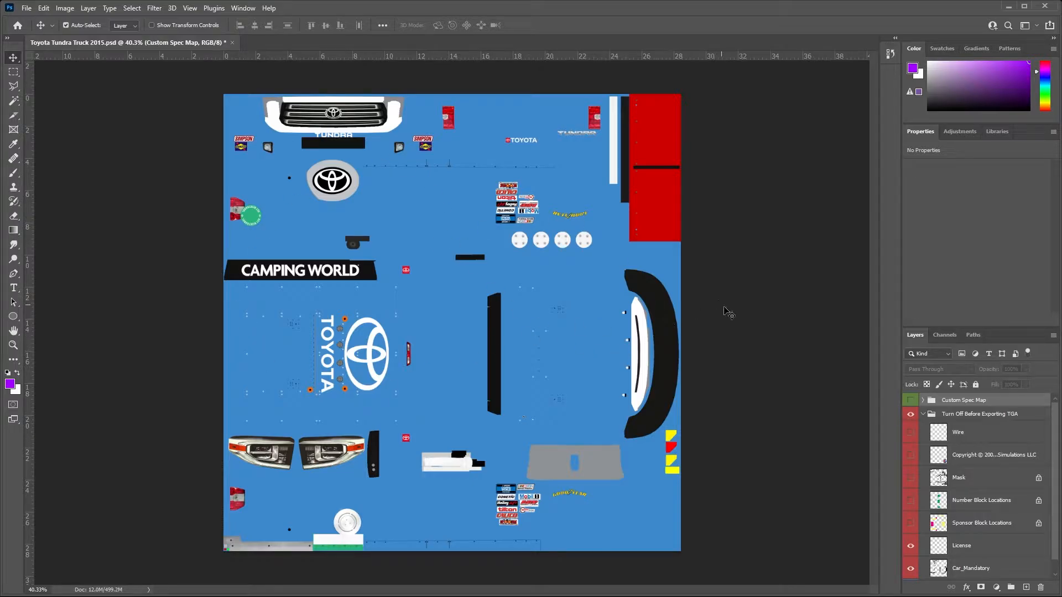
left_click(909, 478)
scroll(946, 477, "down", 1)
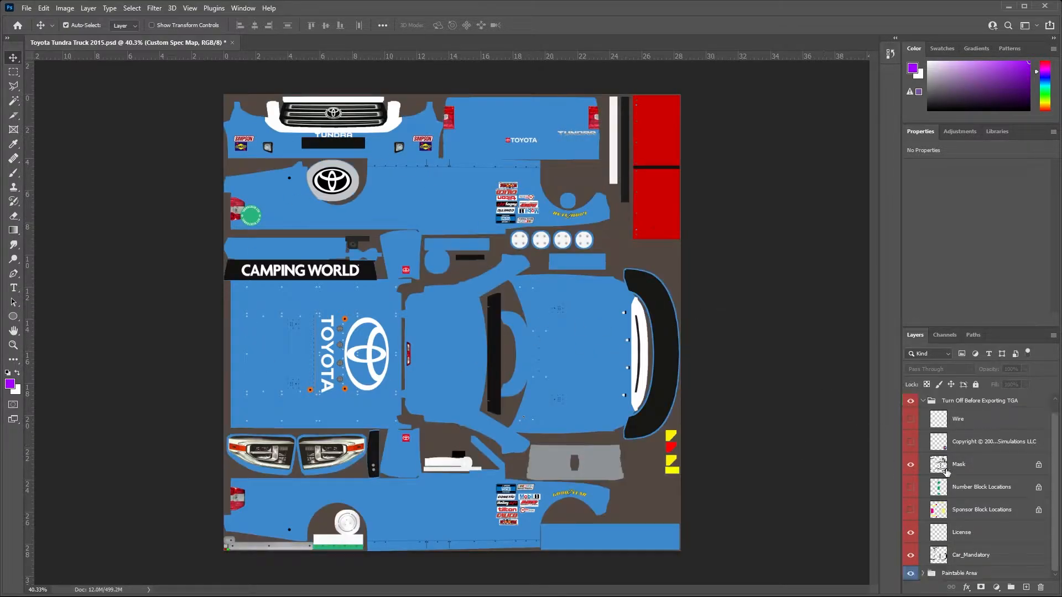
Show the Number Block Locations layer and examine the small green number block on the tailgate up close.
left_click(979, 491)
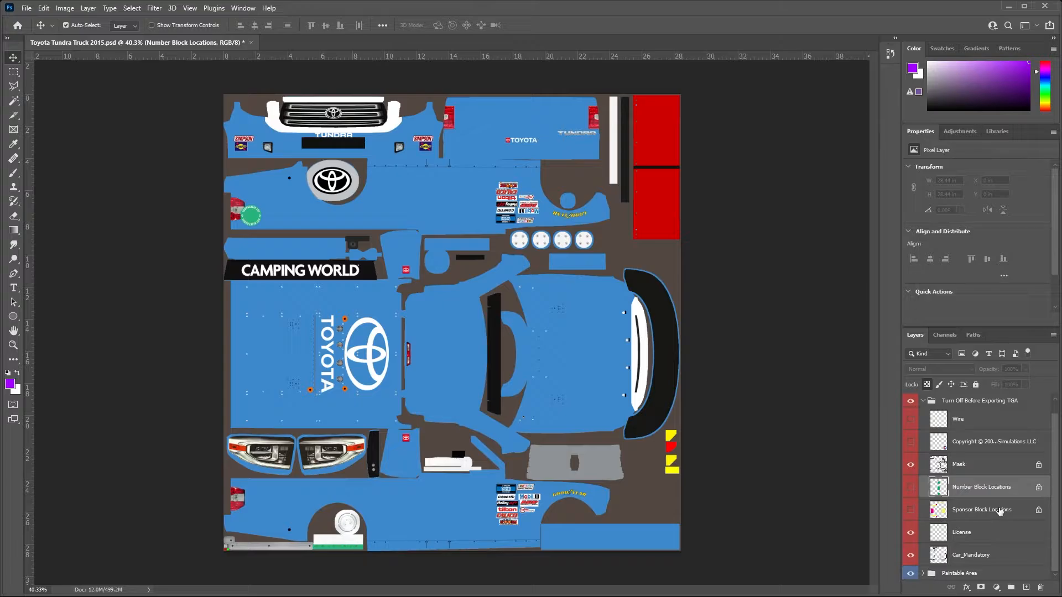
left_click(910, 487)
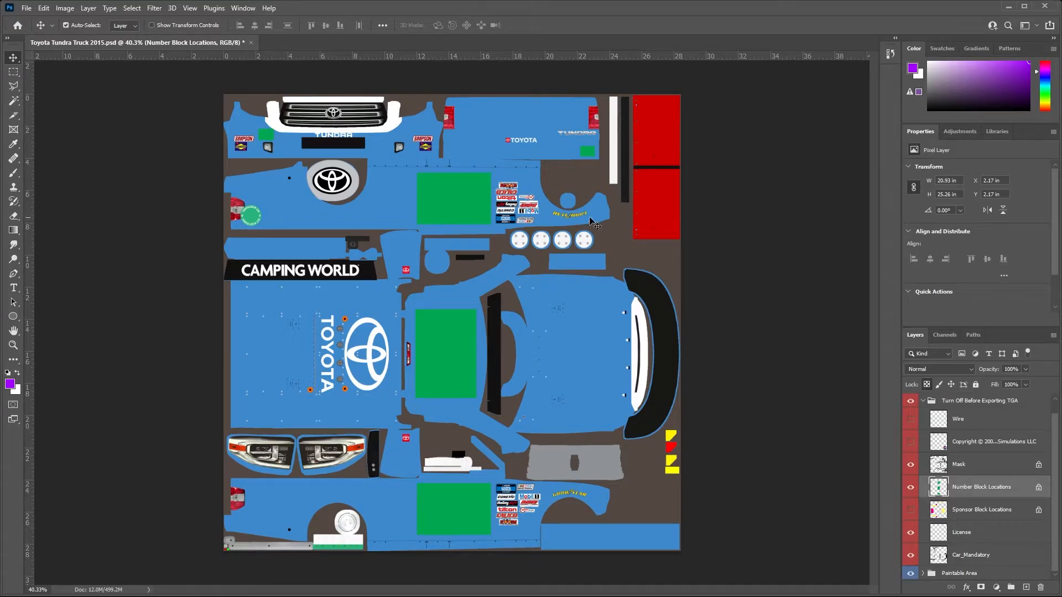
scroll(604, 148, "up", 10)
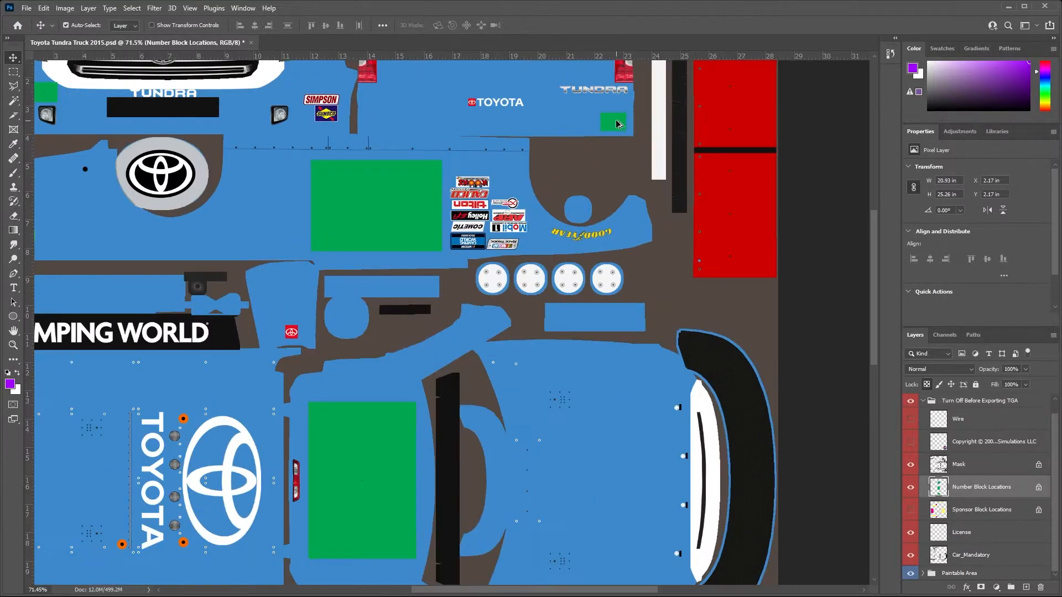
scroll(633, 118, "up", 2)
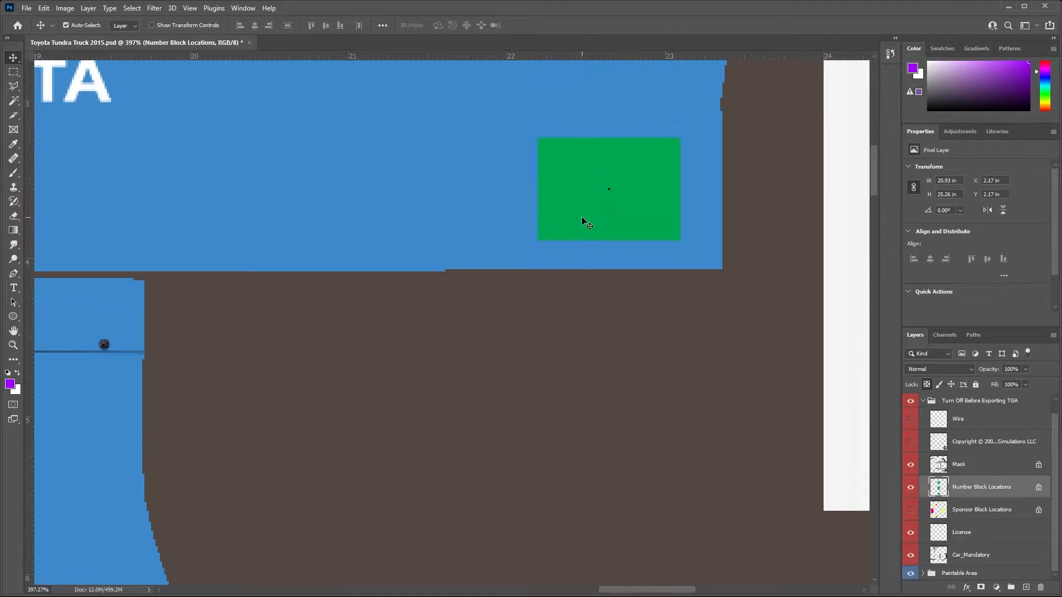
scroll(610, 193, "up", 4)
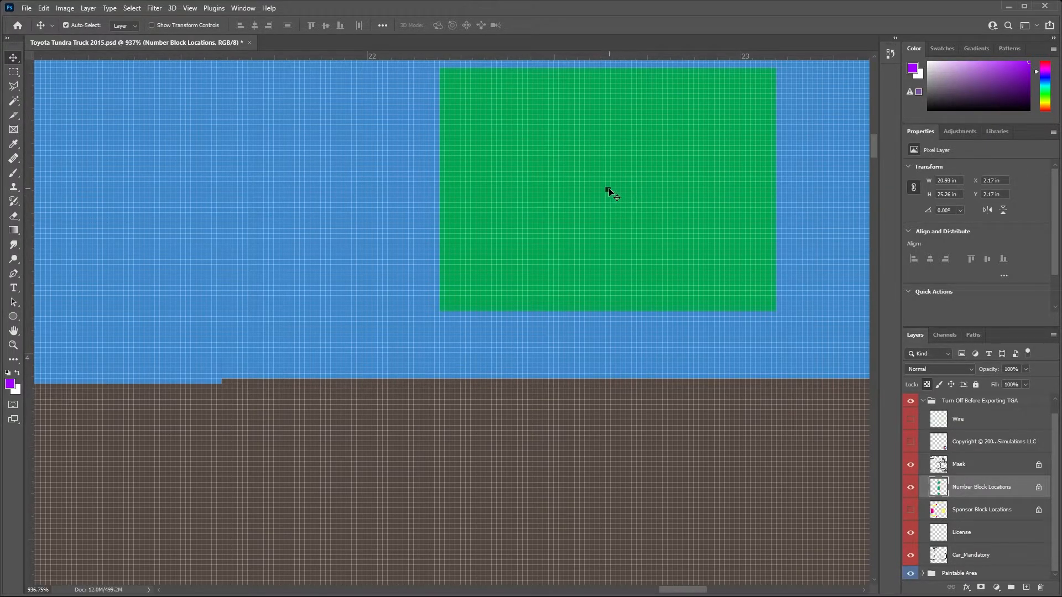
scroll(539, 230, "down", 5)
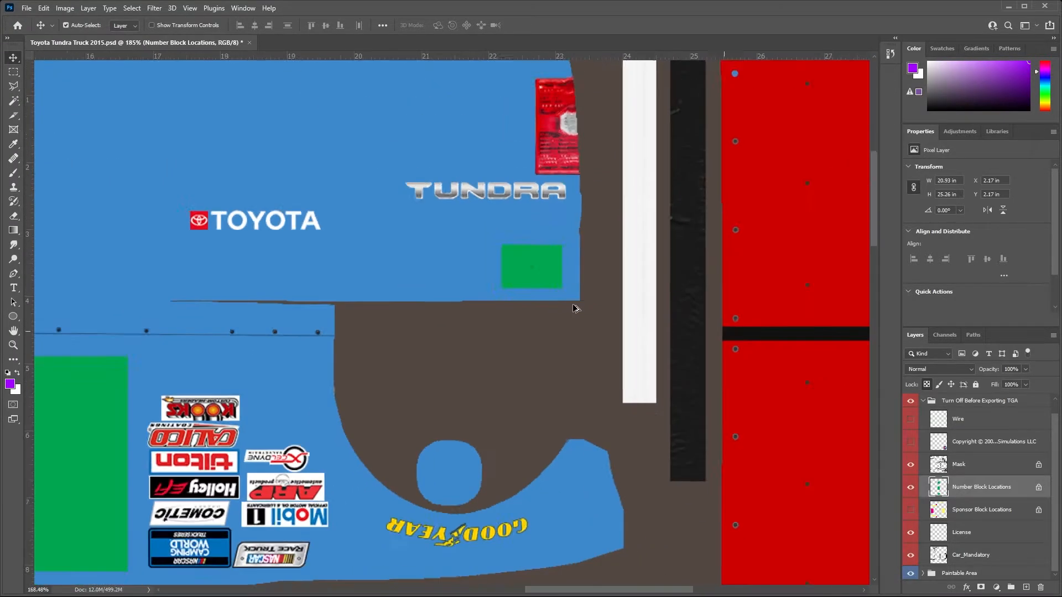
Set the Number Block Locations layer's opacity to 62% and hide the layer.
scroll(531, 327, "down", 3)
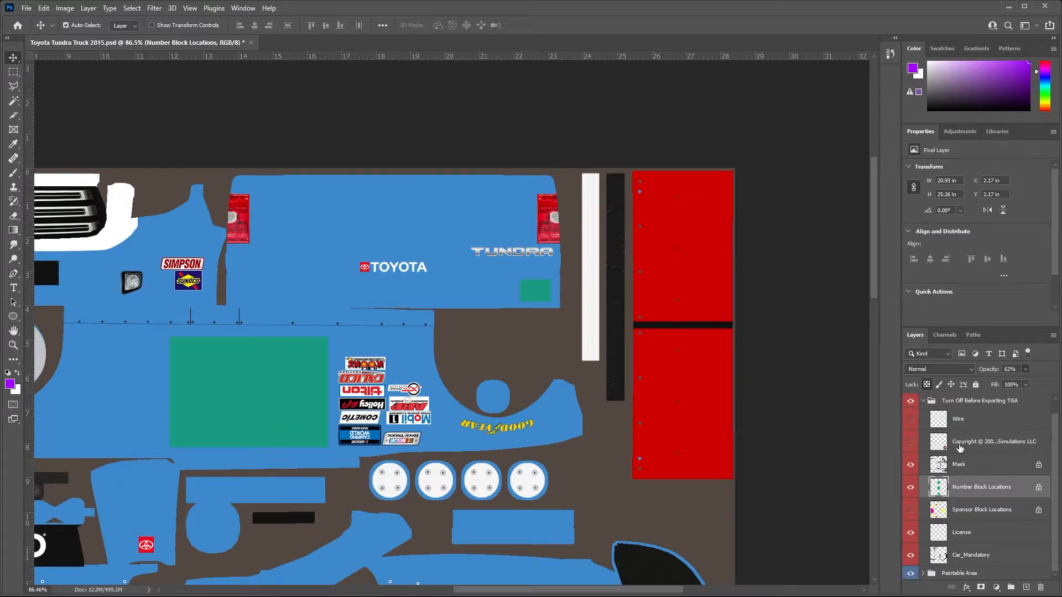
left_click(911, 486)
key("ctrl+0")
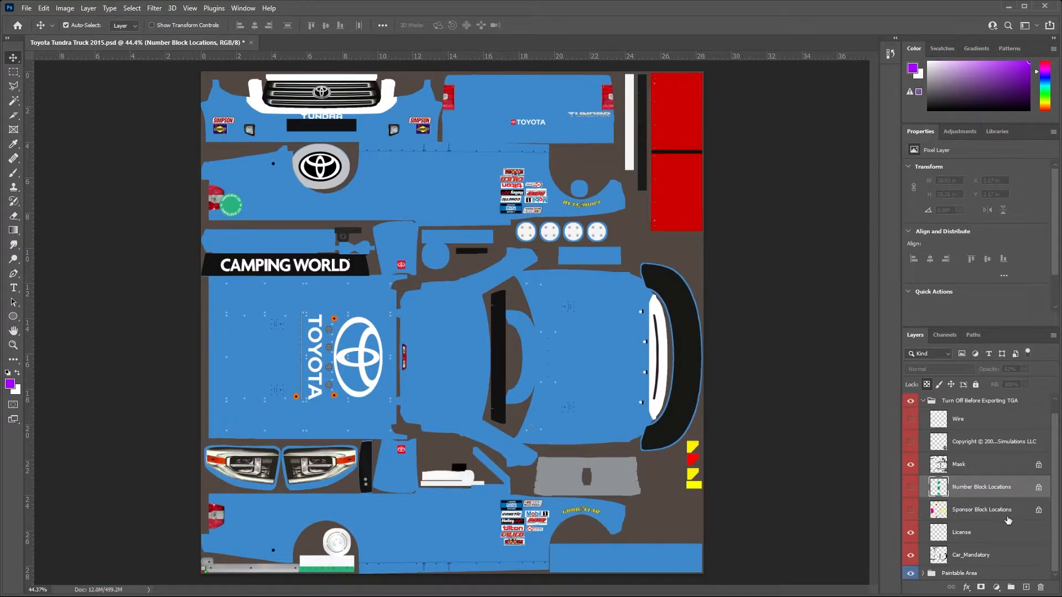
Show the Sponsor Block Locations layer and hide it again, and toggle the License layer off and back on.
left_click(911, 509)
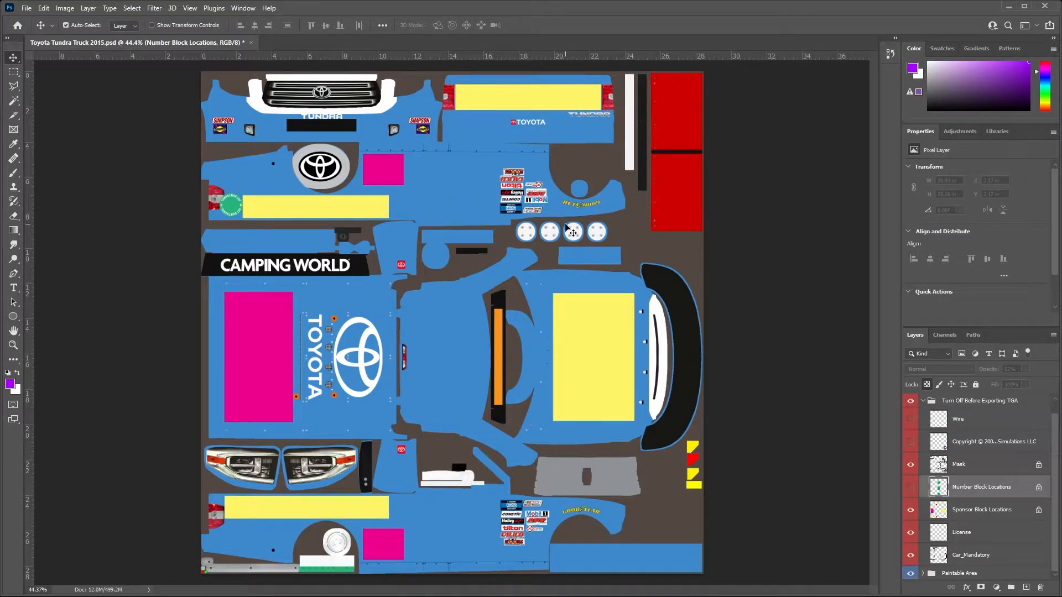
left_click(911, 511)
left_click(993, 534)
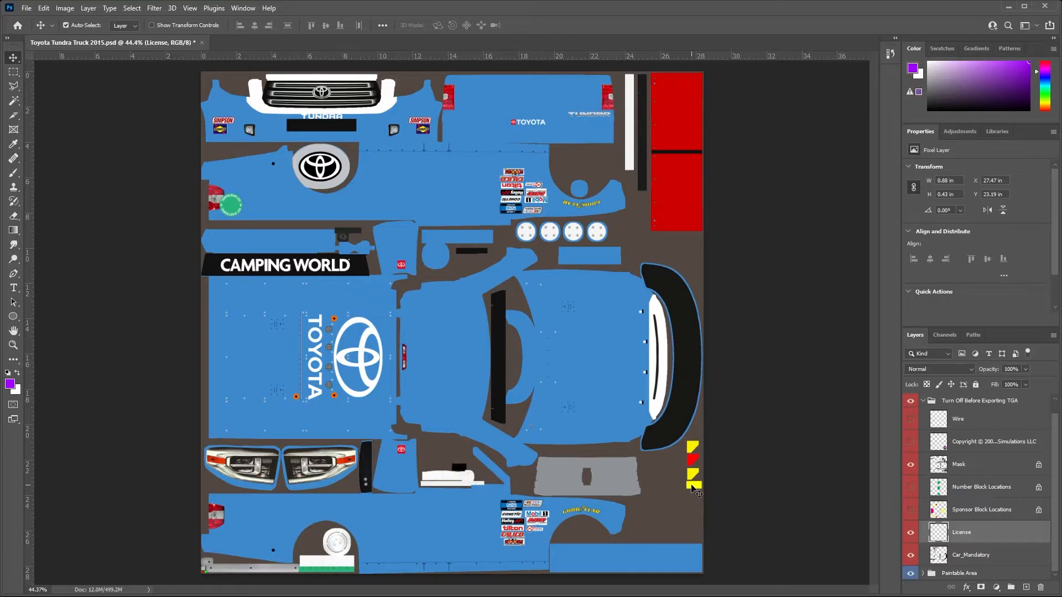
left_click(910, 532)
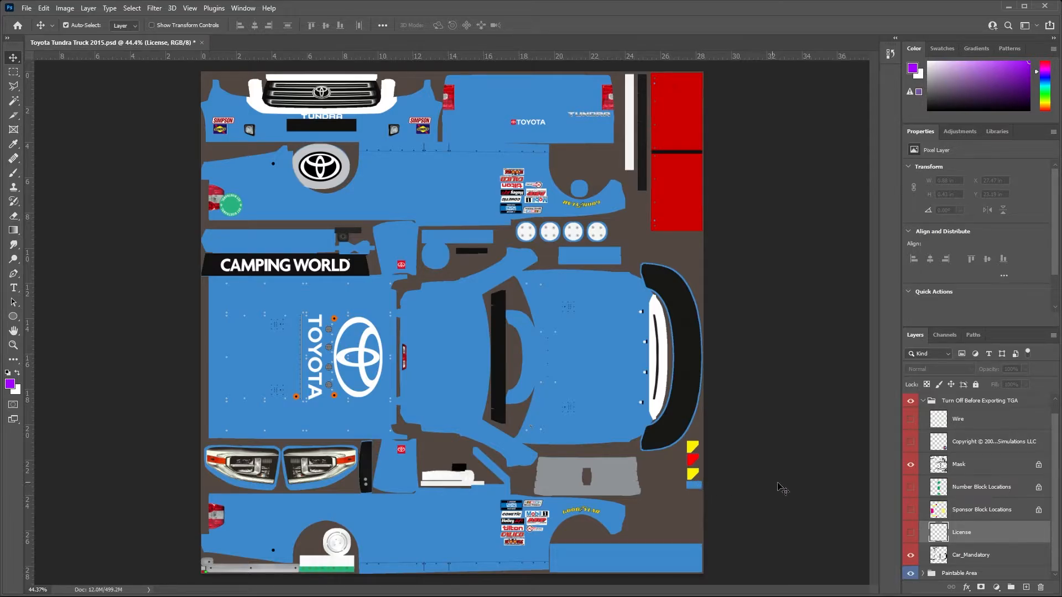
left_click(910, 532)
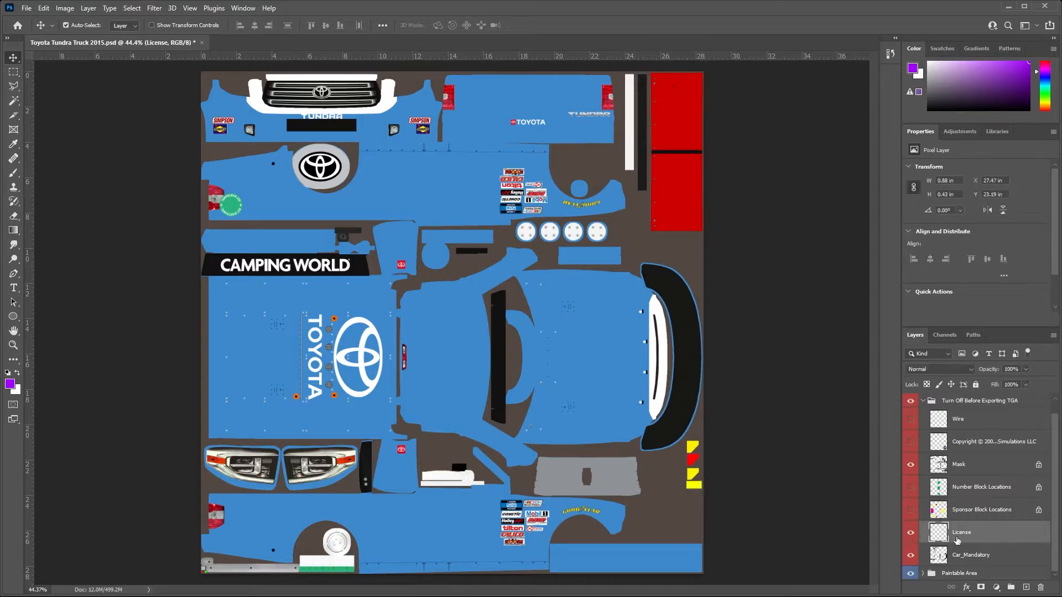
Toggle the Car_Mandatory layer off and back on to see its parts, and collapse the Turn Off Before Exporting TGA group.
left_click(983, 557)
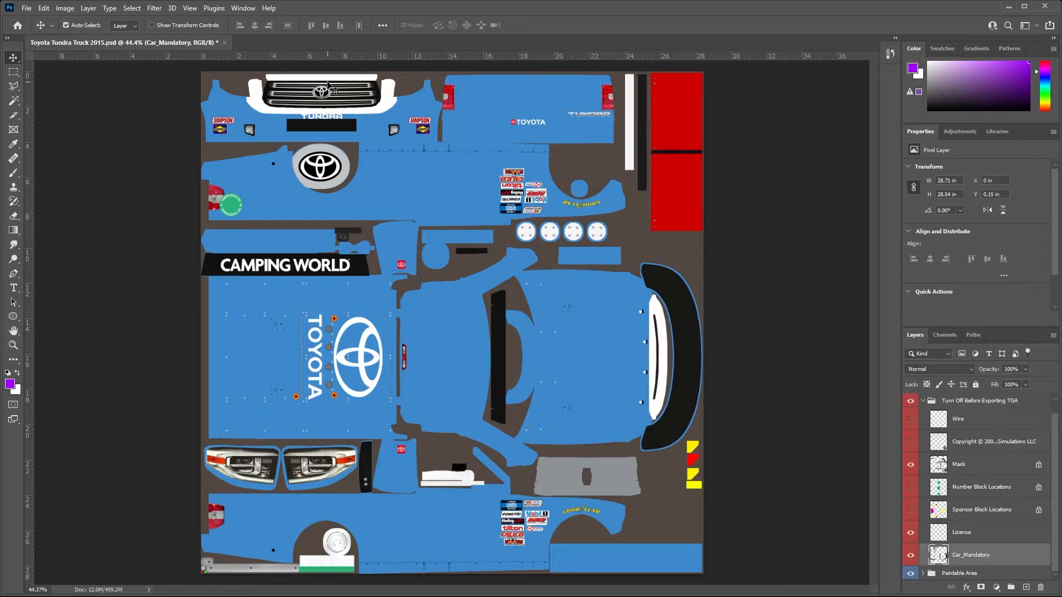
left_click(911, 558)
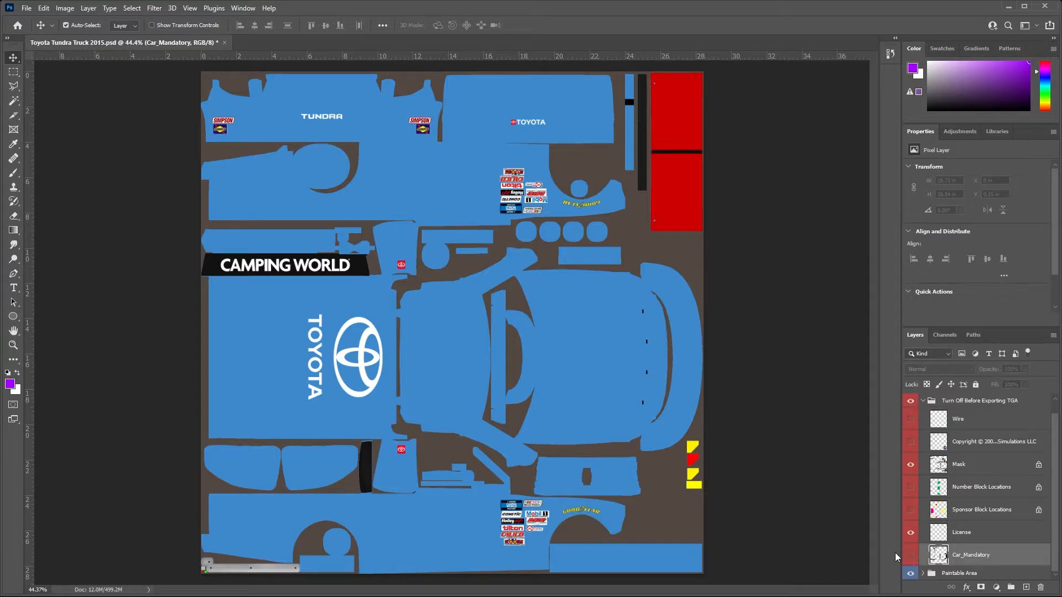
left_click(910, 559)
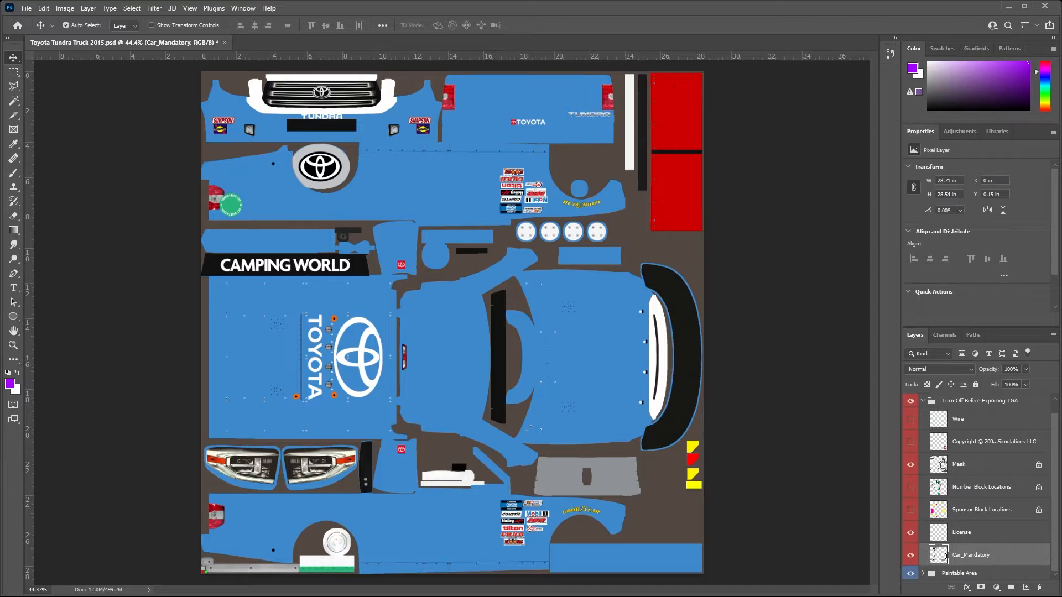
scroll(929, 469, "up", 1)
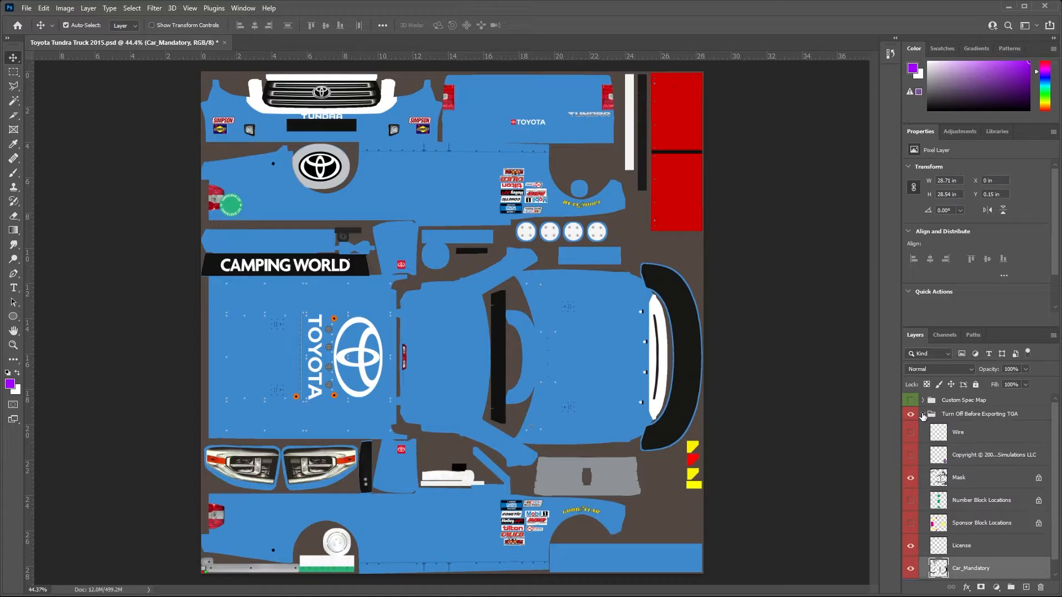
left_click(922, 416)
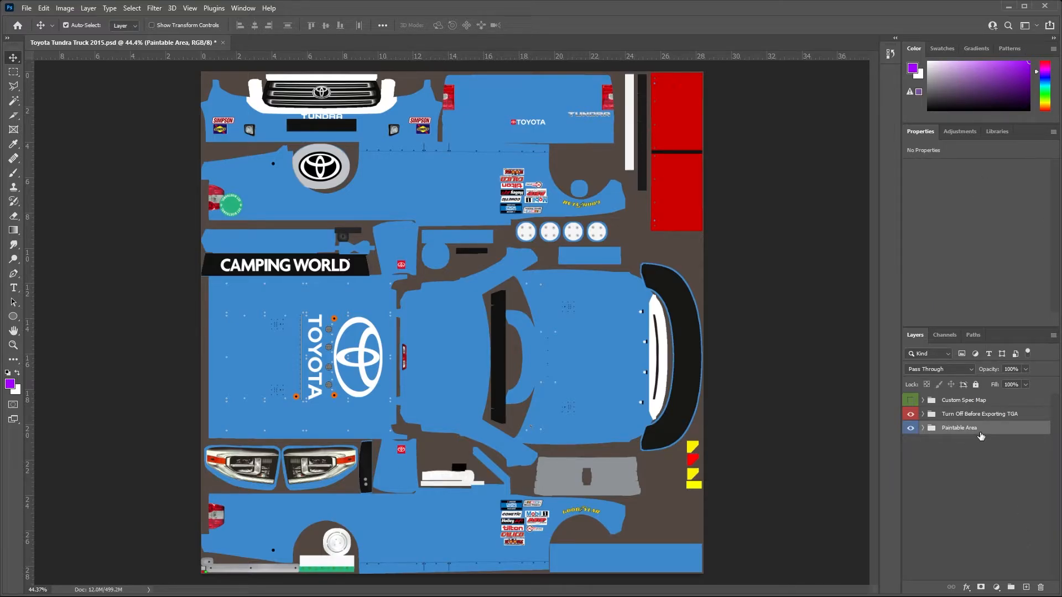
Expand the Paintable Area group and toggle the Car_Decal layer off and back on to see which decals it holds.
left_click(922, 428)
scroll(989, 470, "down", 1)
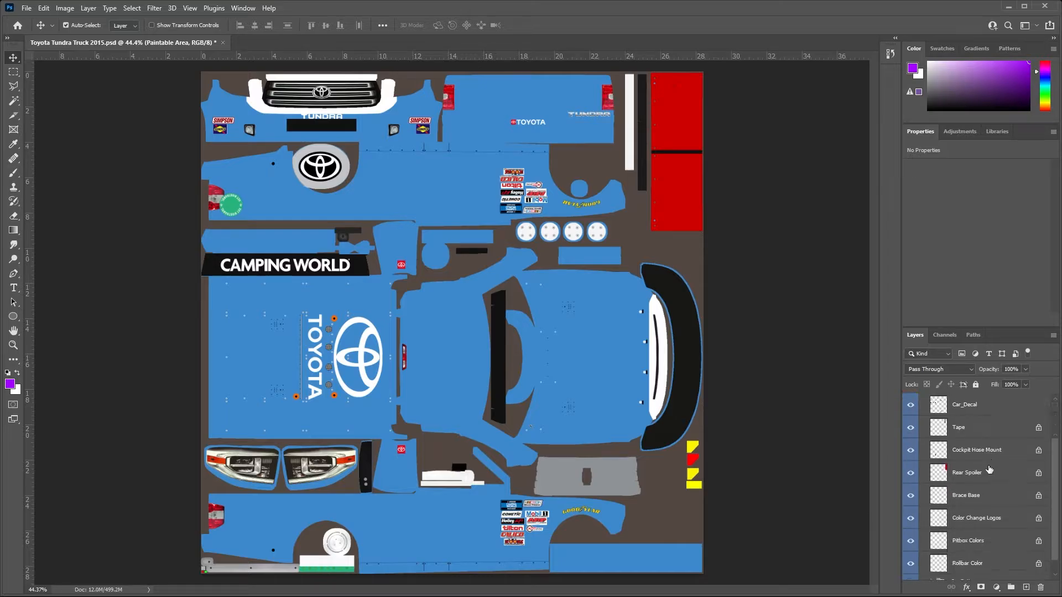
scroll(989, 469, "up", 1)
left_click(982, 418)
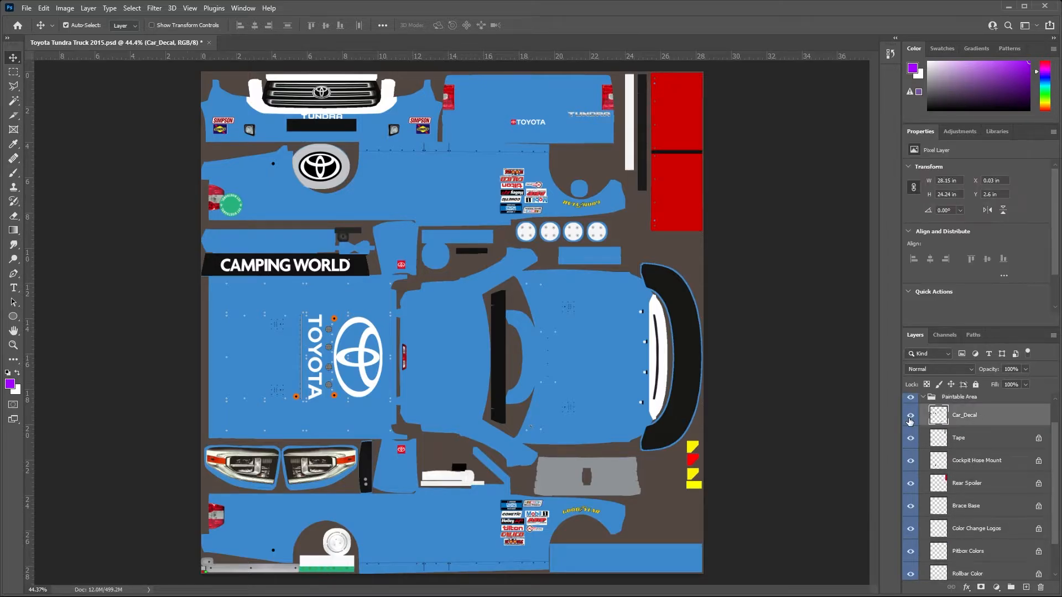
left_click(910, 419)
left_click(910, 419)
left_click(909, 419)
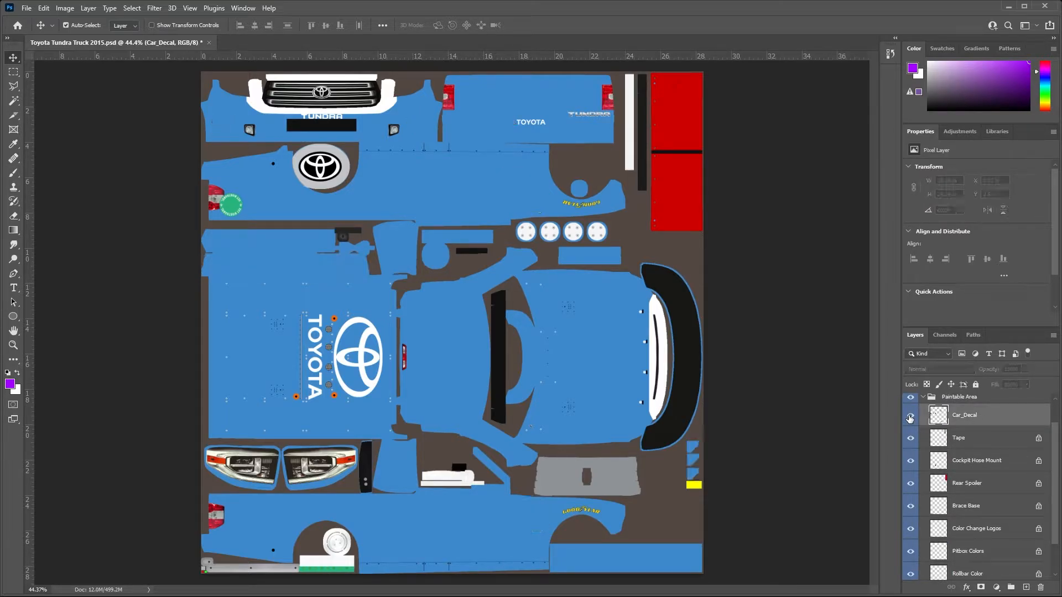
left_click(910, 419)
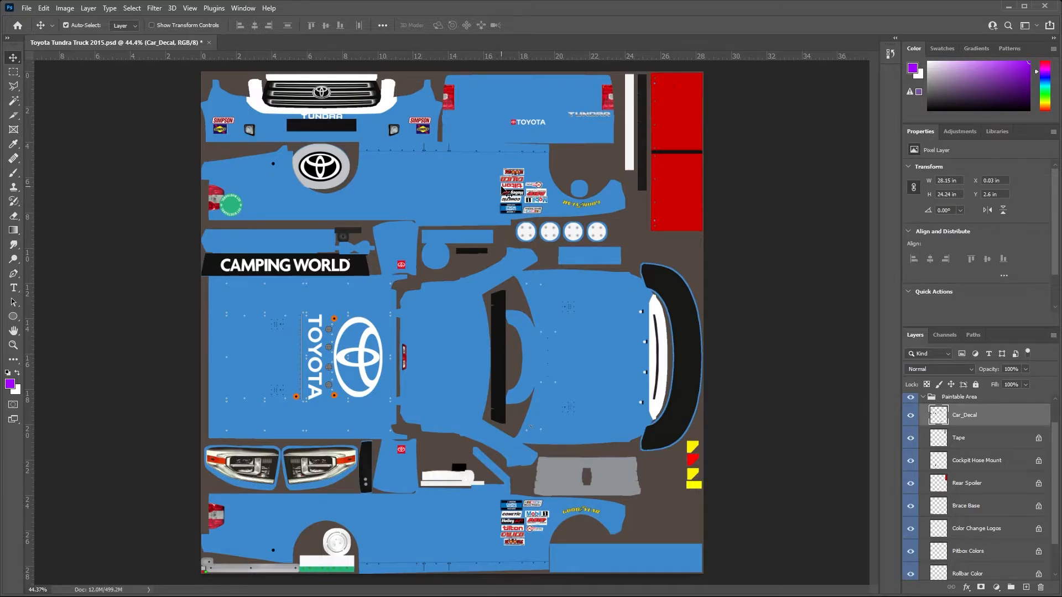
left_click(909, 416)
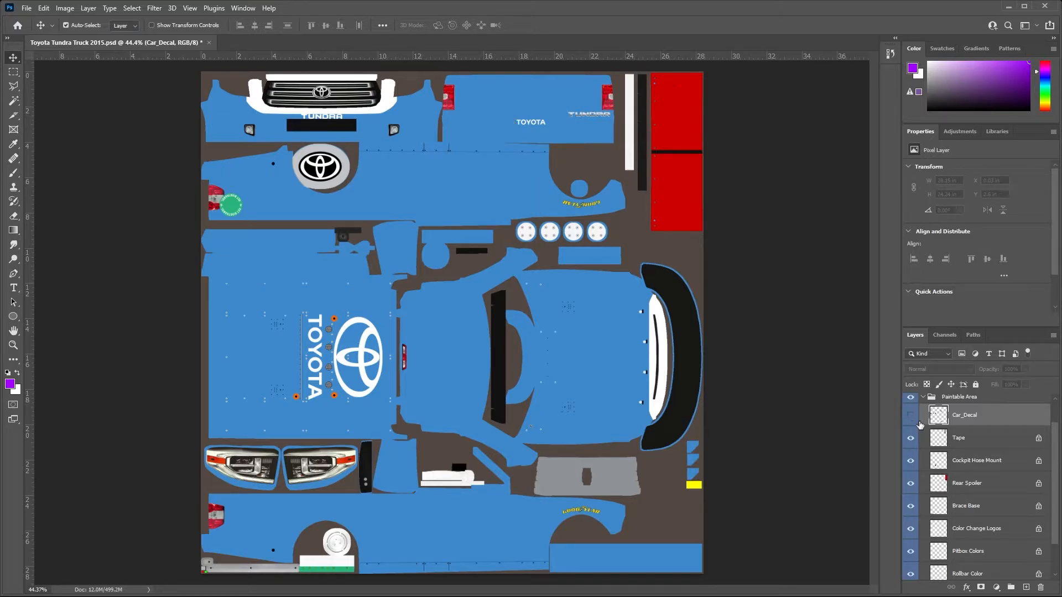
scroll(922, 423, "up", 1)
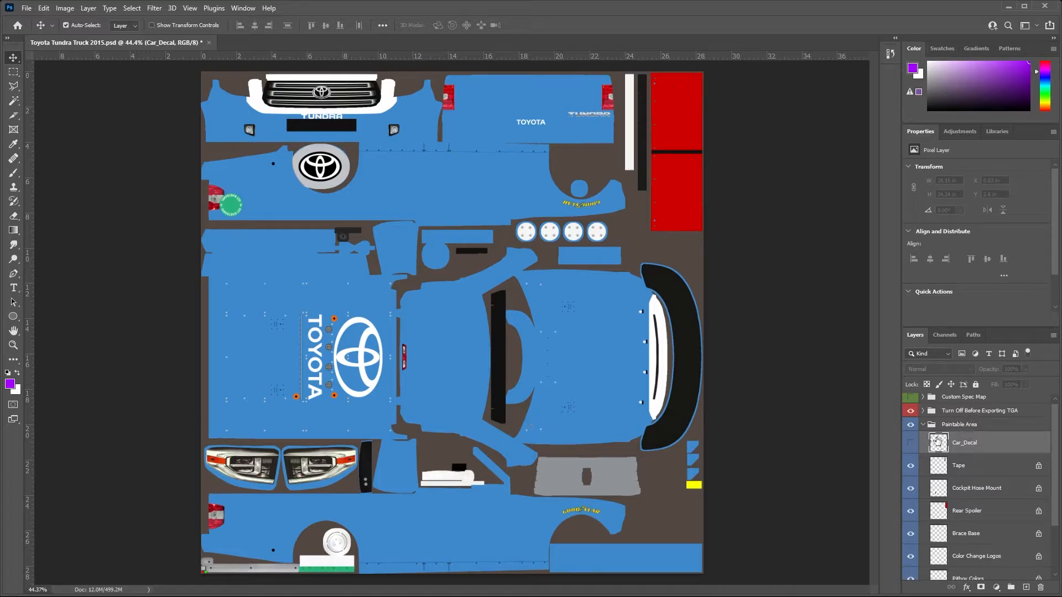
scroll(910, 439, "down", 1)
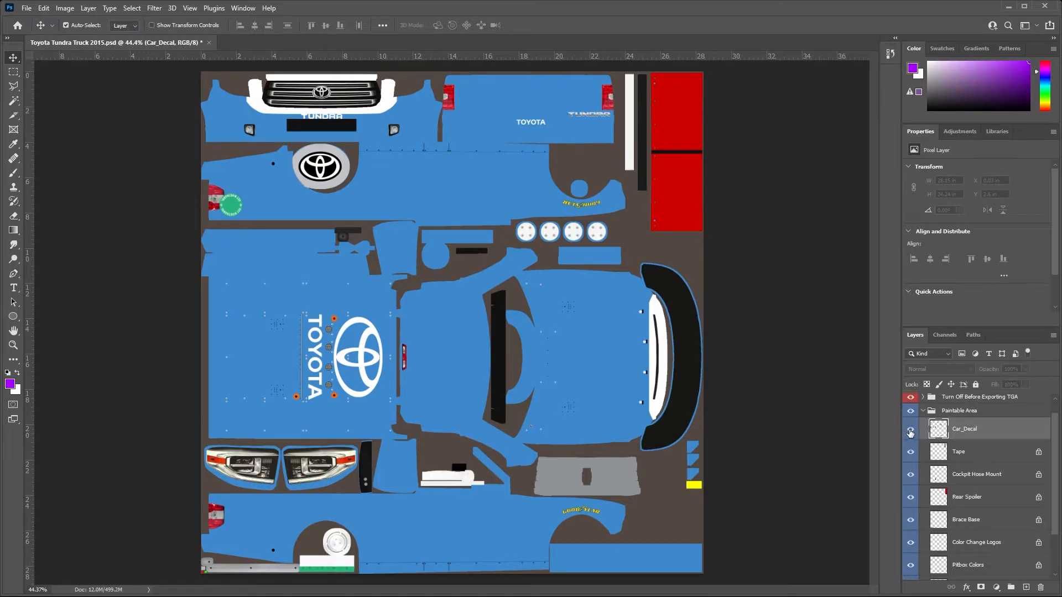
left_click(911, 431)
Select the Tape layer, and toggle the Cockpit Hose Mount and Rear Spoiler layers off and back on to see their parts.
left_click(960, 455)
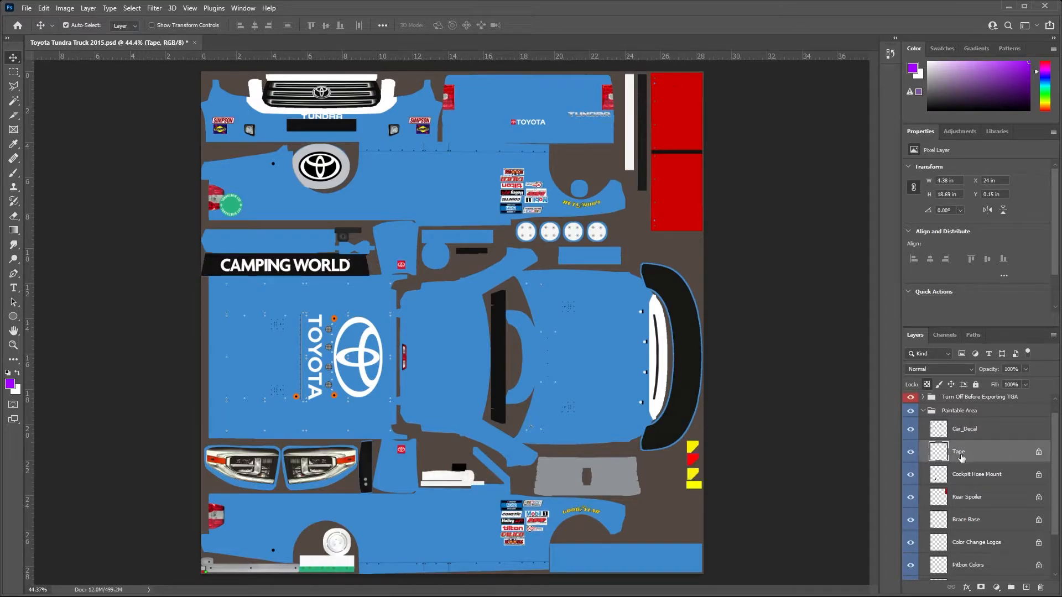
scroll(961, 457, "down", 1)
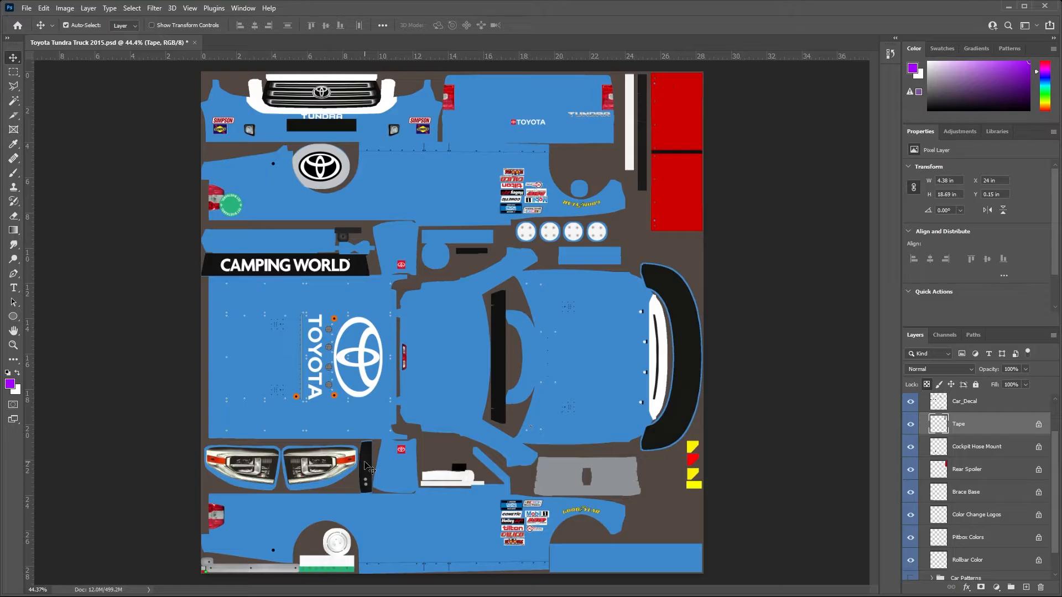
left_click(911, 448)
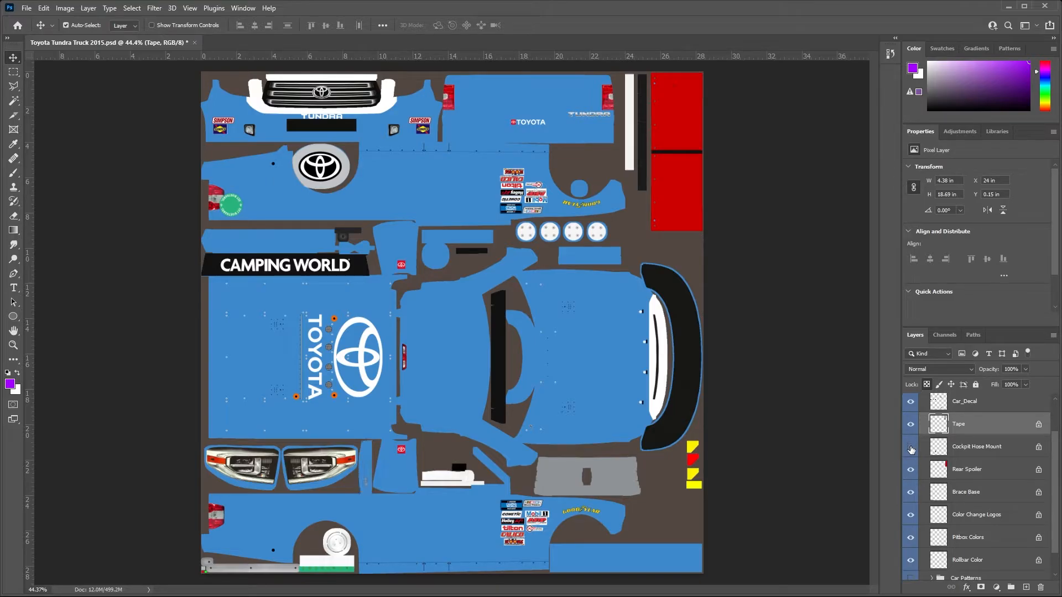
left_click(910, 448)
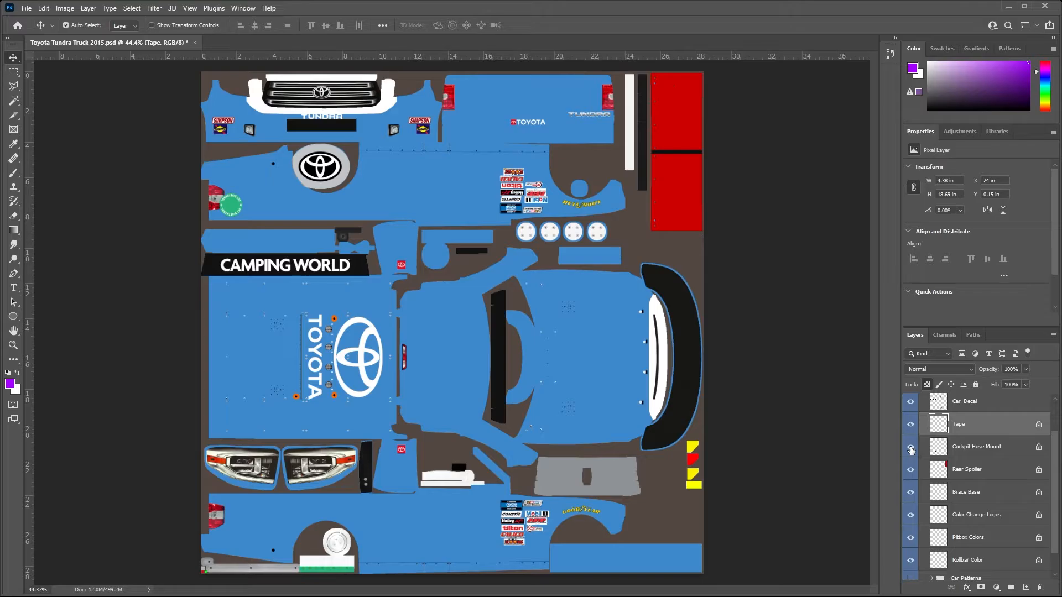
left_click(911, 448)
left_click(910, 448)
left_click(911, 469)
left_click(910, 469)
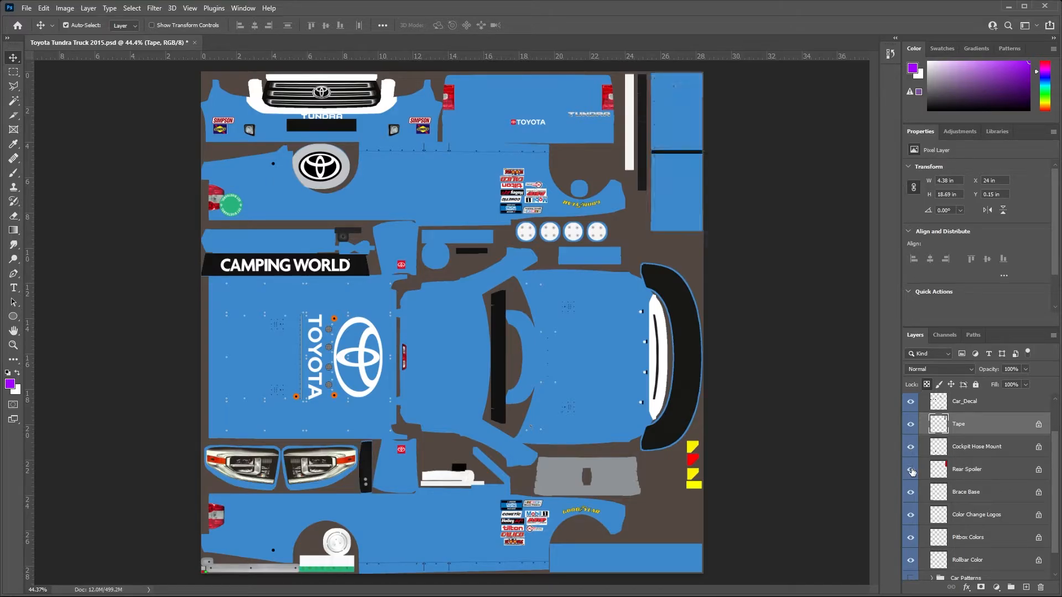
Show the Car Patterns group near the end of the Paintable Area group and expand it to list its pattern layers.
scroll(968, 498, "down", 1)
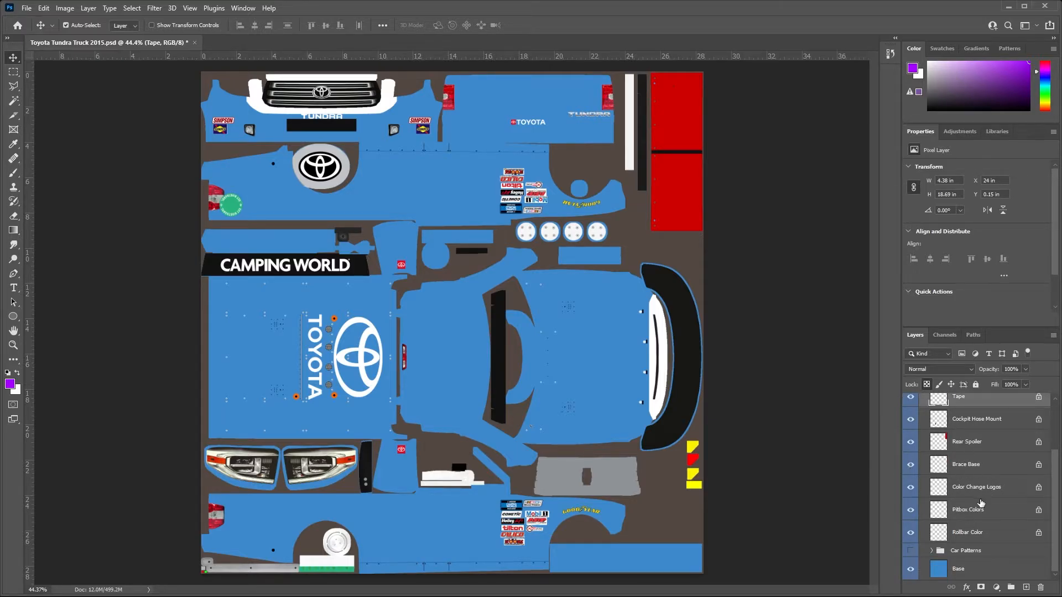
scroll(981, 501, "up", 1)
scroll(963, 477, "down", 2)
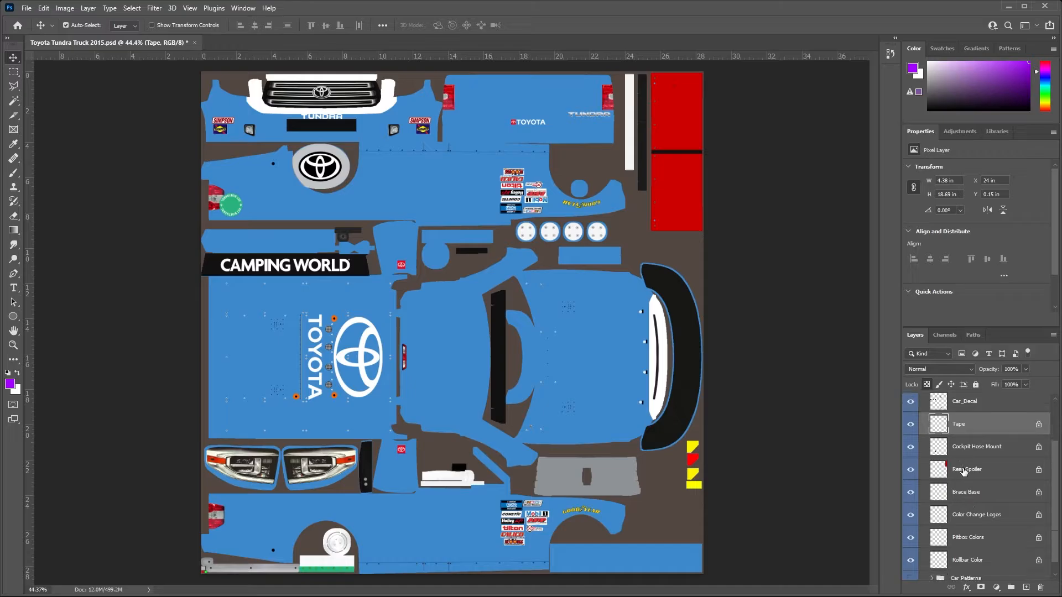
left_click(982, 551)
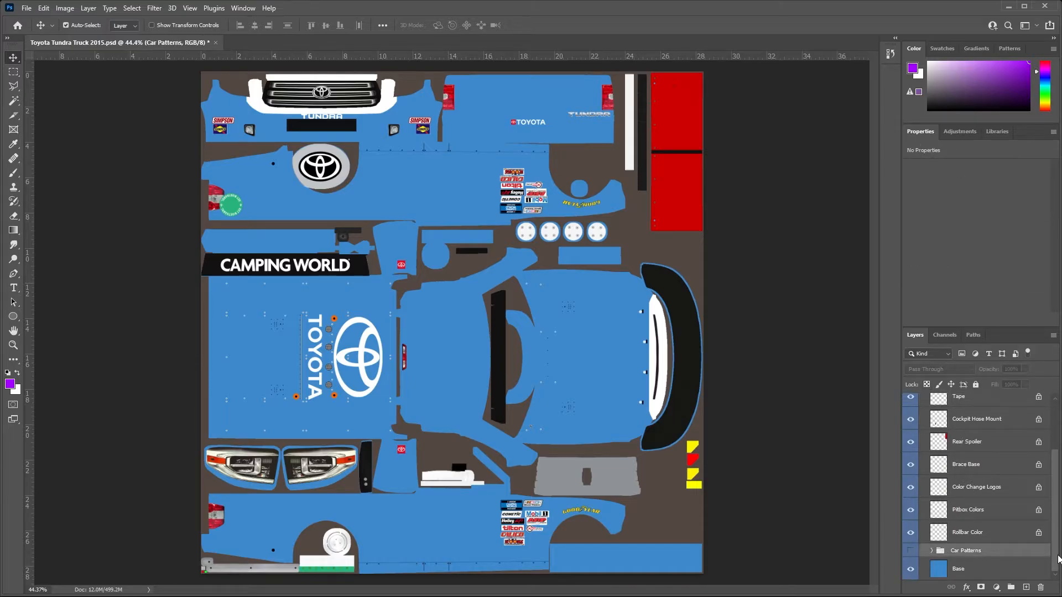
left_click(910, 551)
left_click(931, 551)
scroll(948, 531, "down", 3)
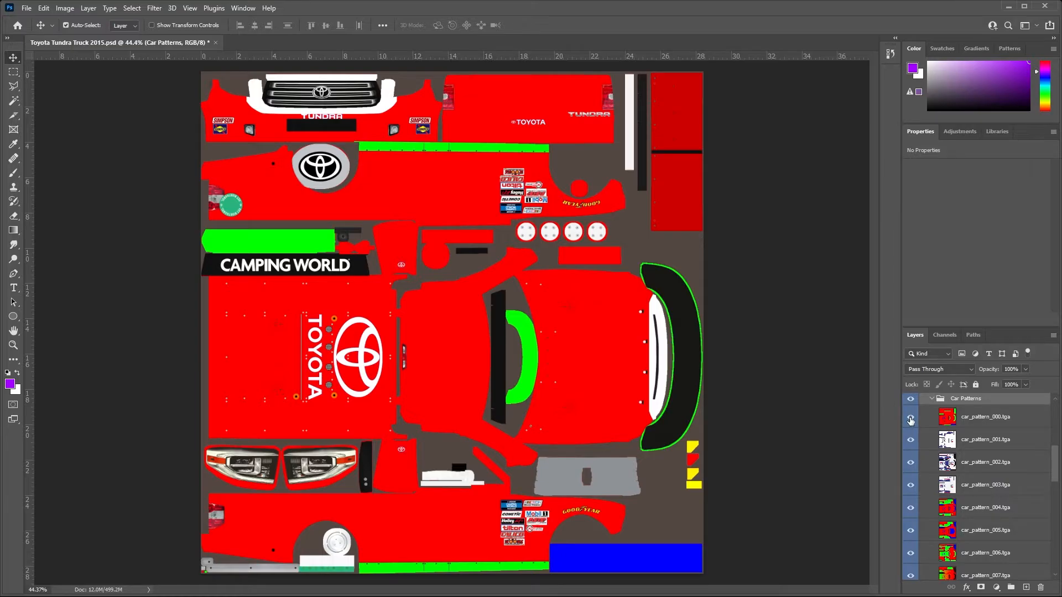
Preview the first car patterns by hiding car_pattern_000.tga through car_pattern_003.tga one at a time.
left_click(910, 417)
left_click(910, 439)
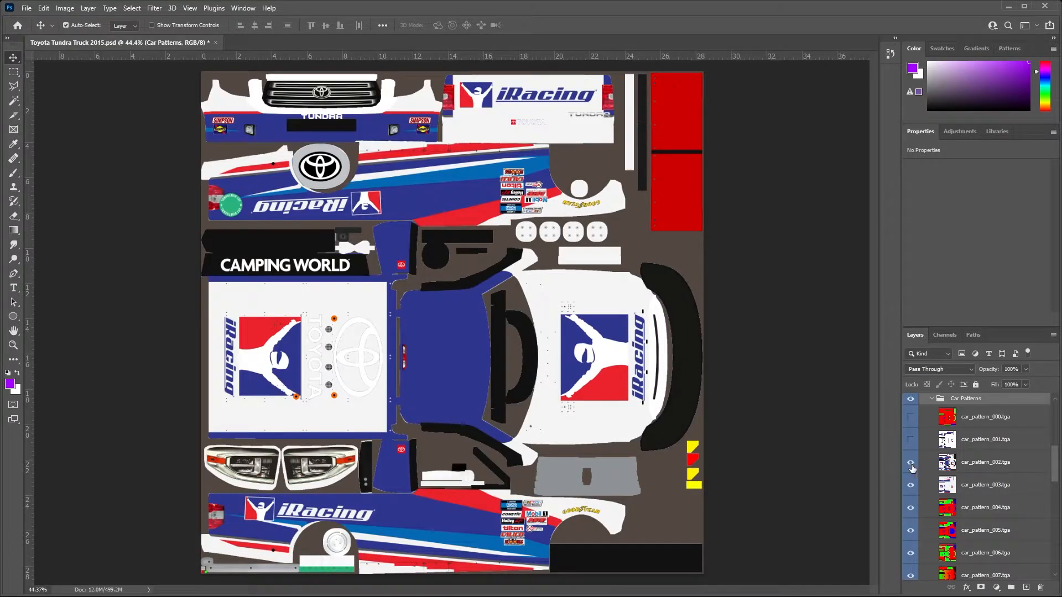
left_click(910, 462)
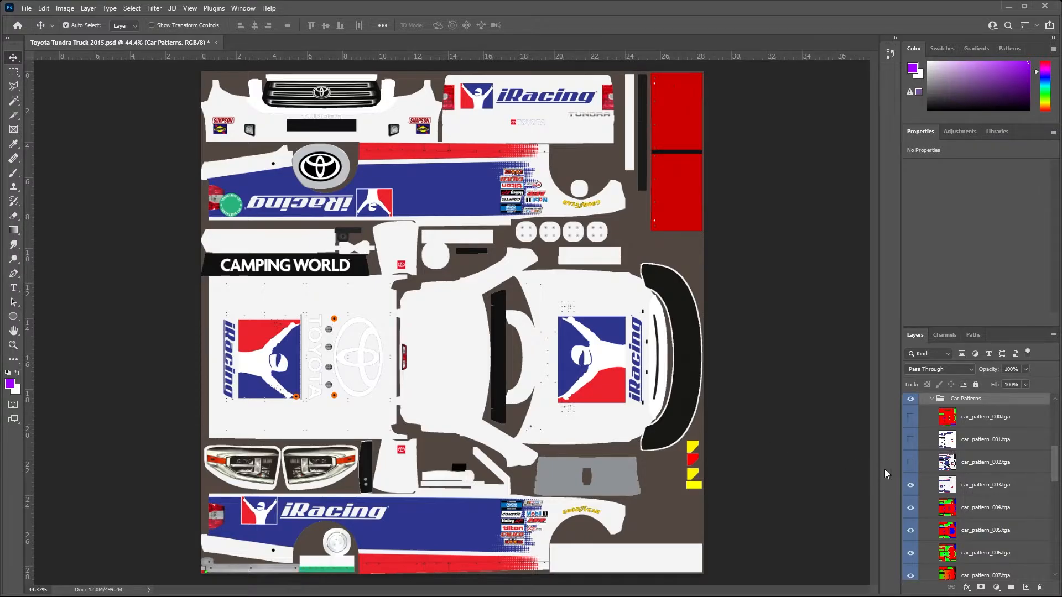
left_click(911, 485)
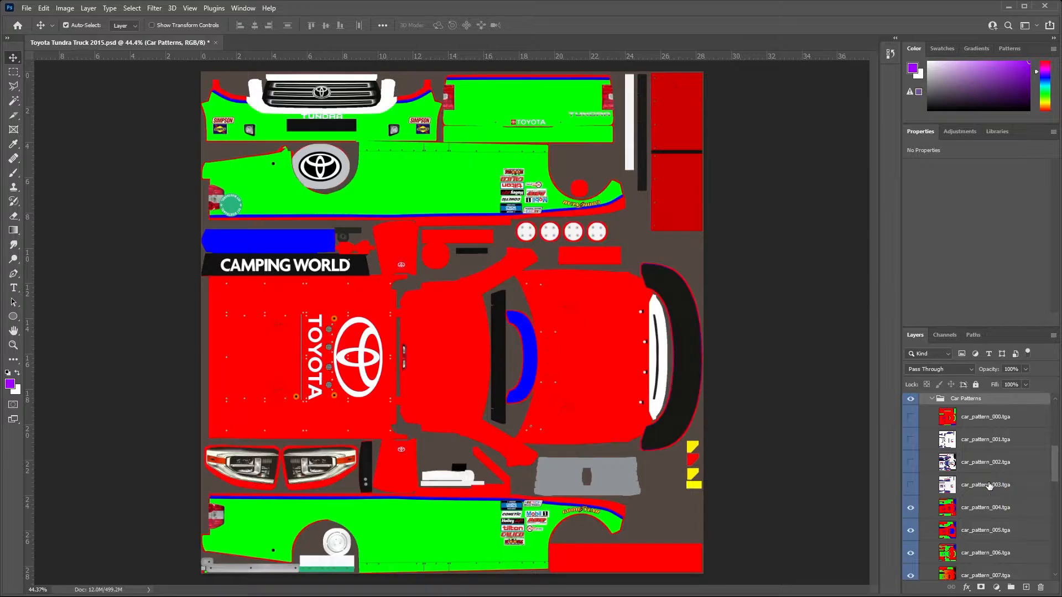
Preview further car patterns by hiding car_pattern_004.tga through car_pattern_008.tga.
scroll(915, 487, "down", 4)
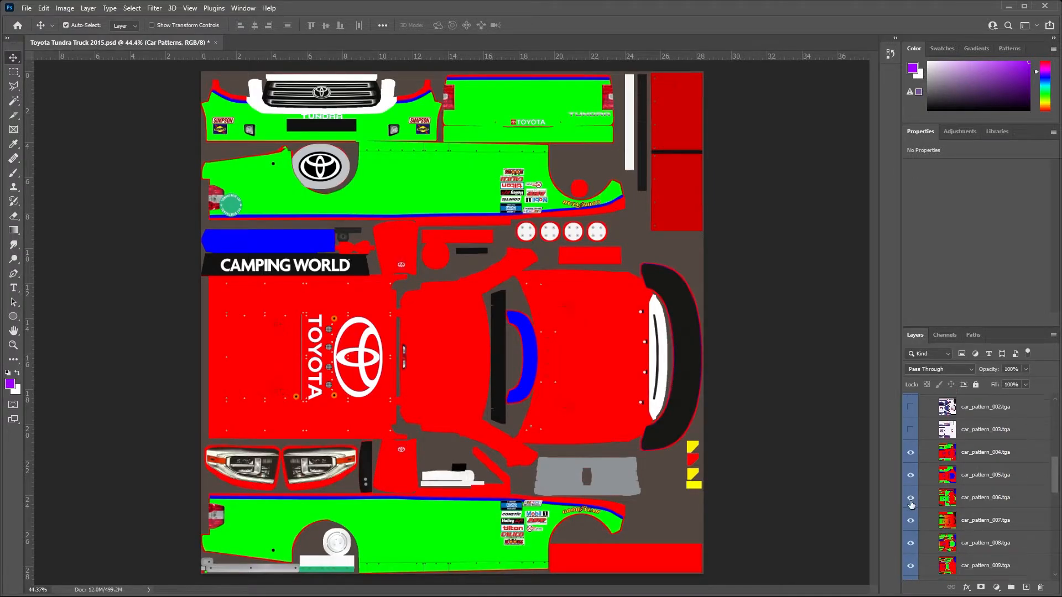
left_click(910, 479)
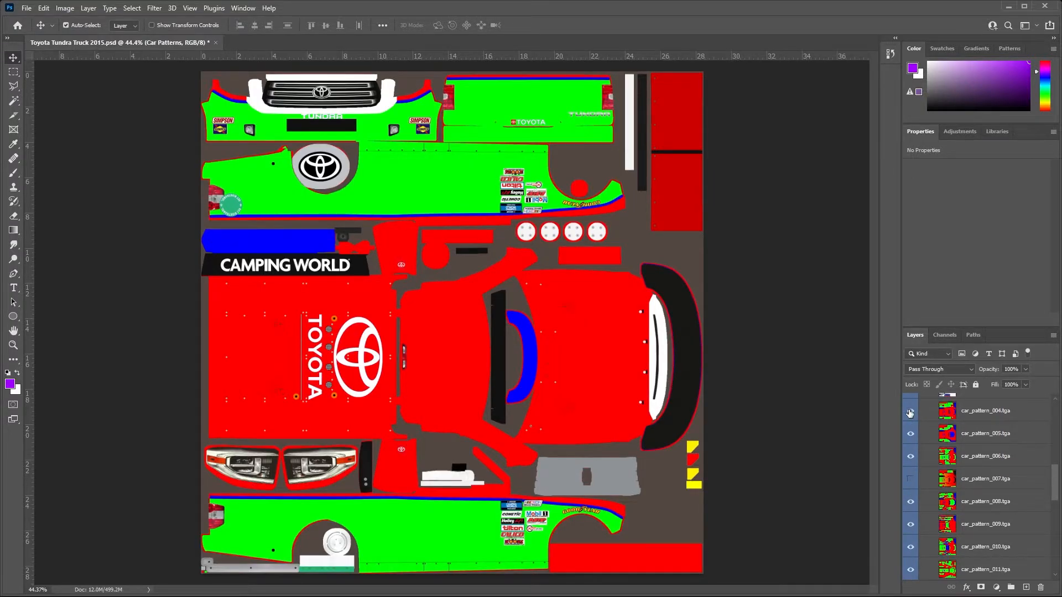
left_click(910, 411)
left_click(910, 434)
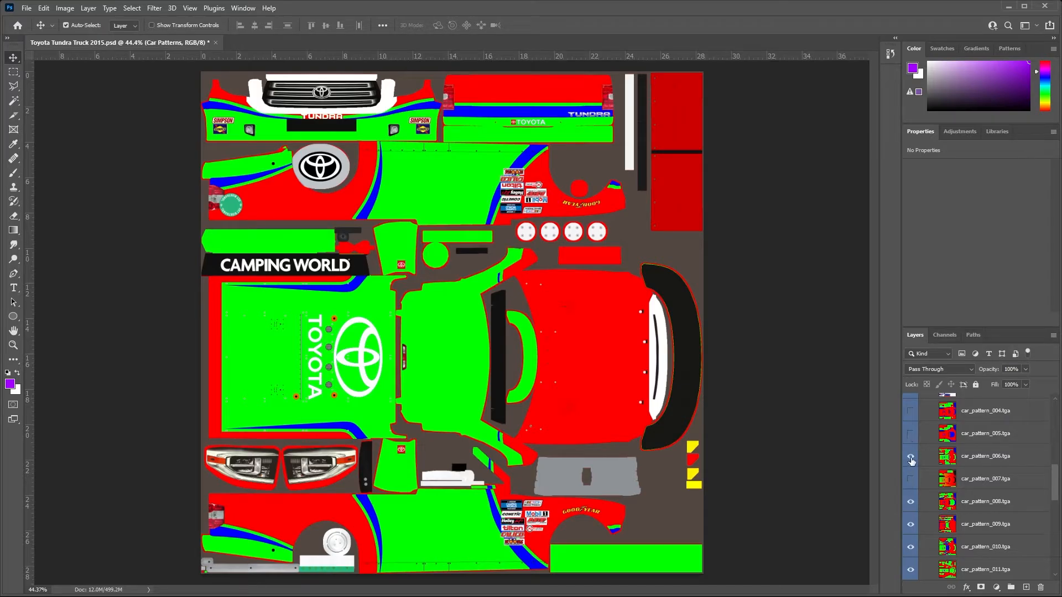
left_click(910, 456)
left_click(910, 501)
Preview more car patterns by hiding car_pattern_009.tga through car_pattern_014.tga one after another.
scroll(910, 501, "down", 1)
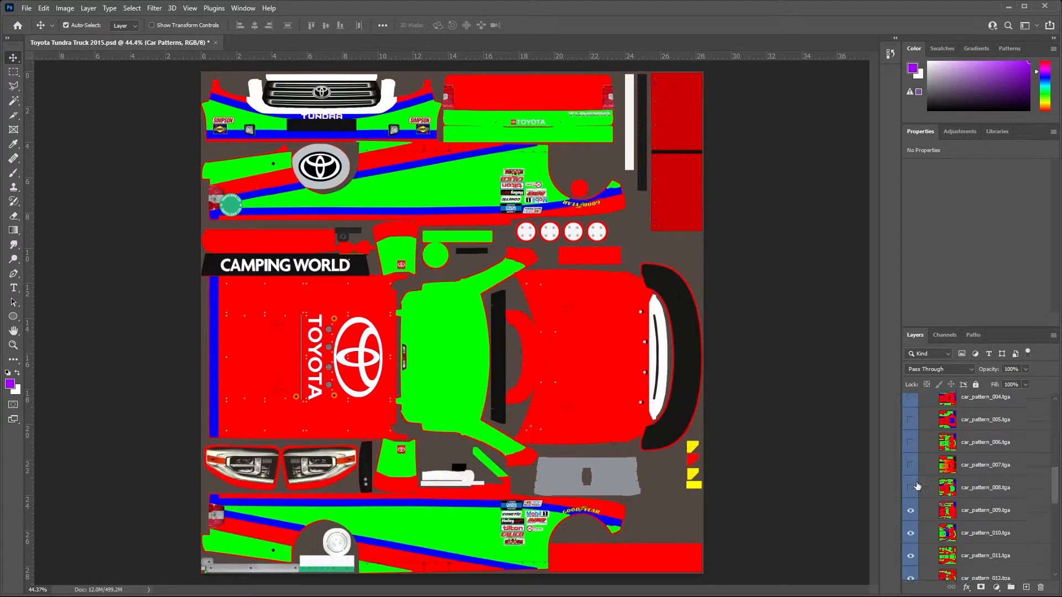
left_click(910, 501)
left_click(910, 519)
scroll(911, 520, "down", 2)
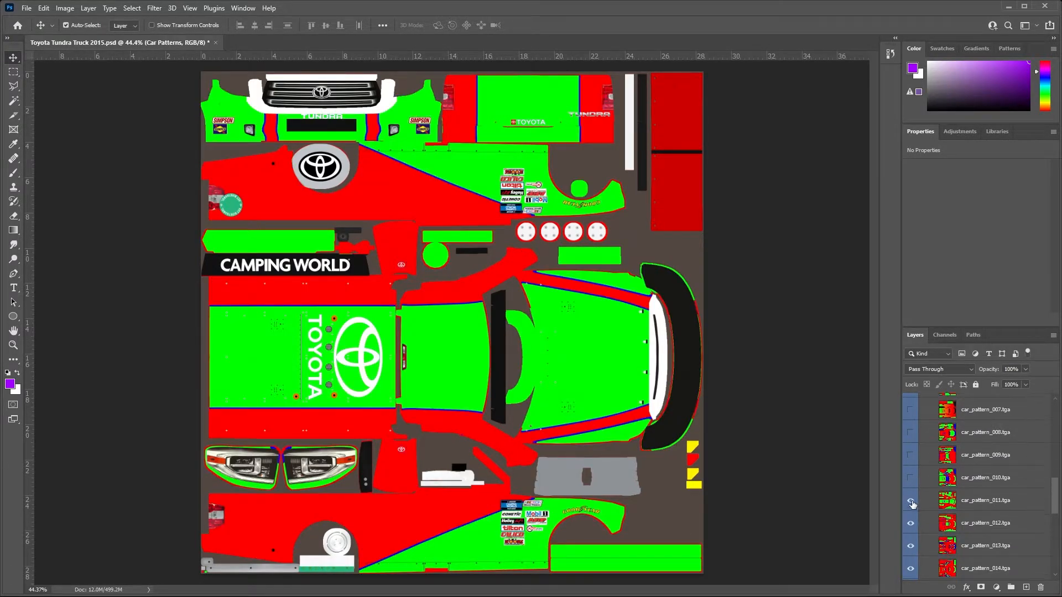
left_click(910, 500)
left_click(910, 523)
scroll(910, 523, "down", 2)
left_click(911, 502)
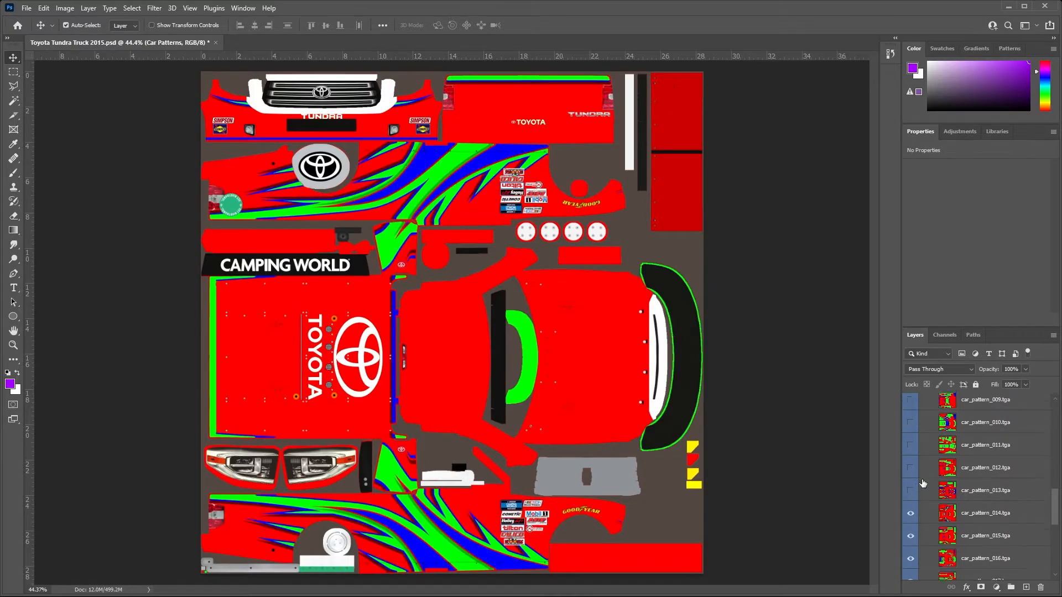
scroll(910, 502, "down", 1)
left_click(910, 501)
Collapse the Car Patterns group and hide it.
scroll(913, 492, "up", 6)
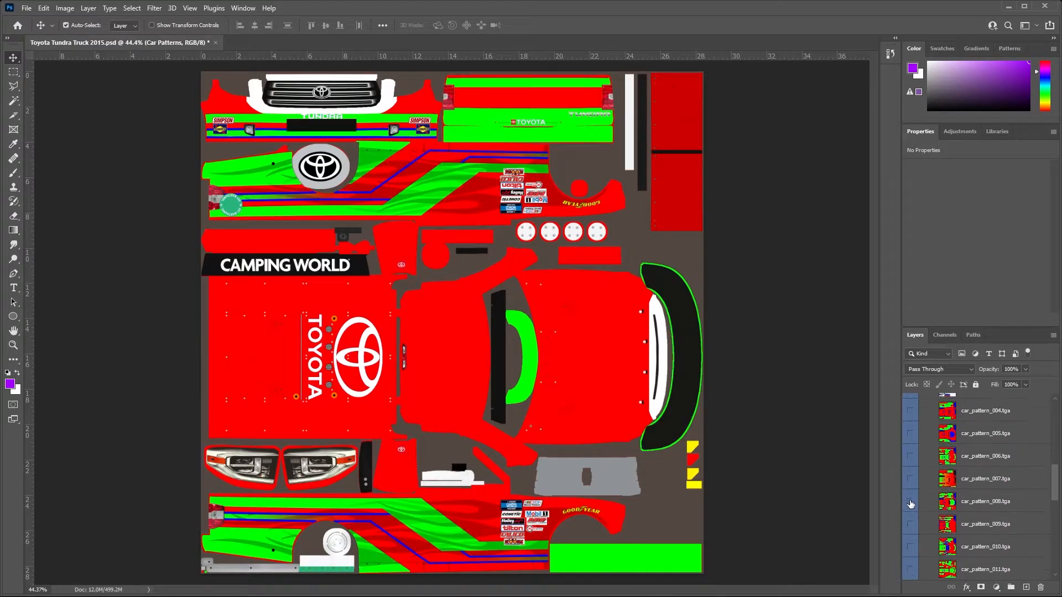
scroll(914, 486, "up", 3)
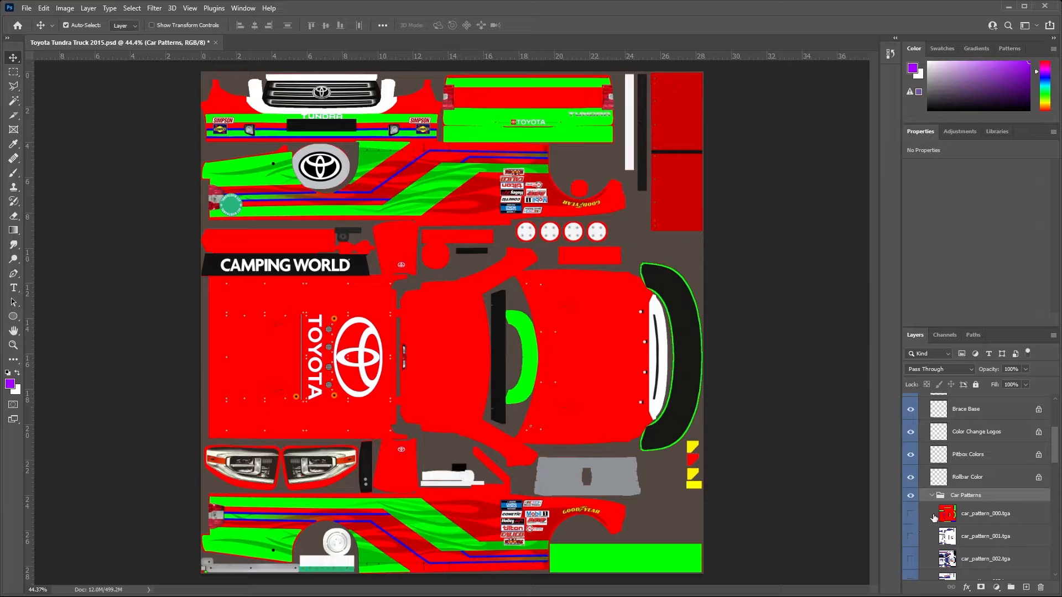
left_click(930, 496)
left_click(910, 550)
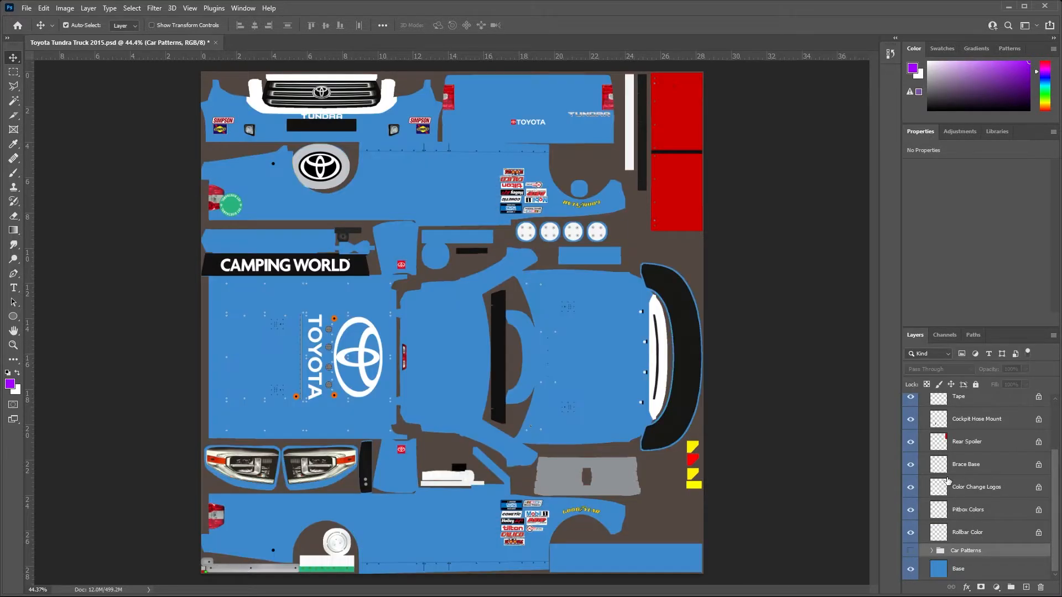
Fill the Base layer with the purple foreground color.
left_click(978, 567)
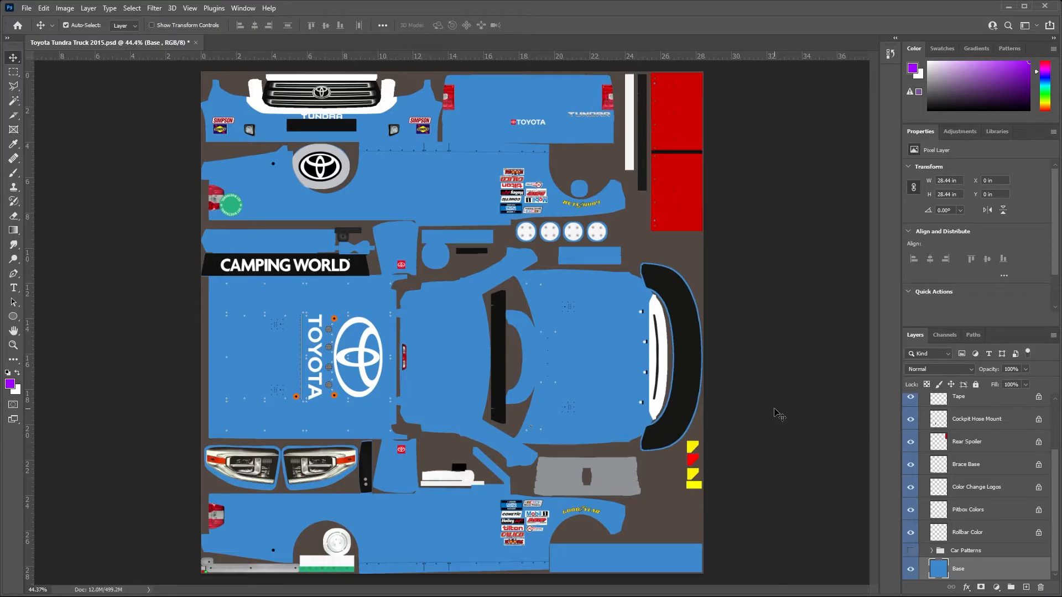
key("alt+BackSpace")
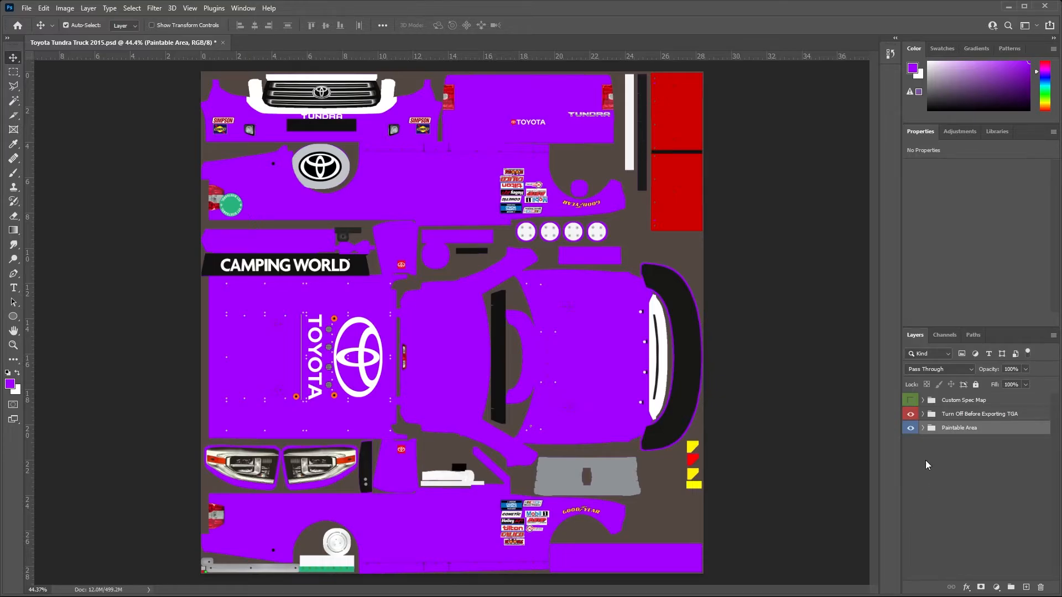
Create a new layer group directly above Car Patterns in the Paintable Area group and name it Graphics.
left_click(923, 428)
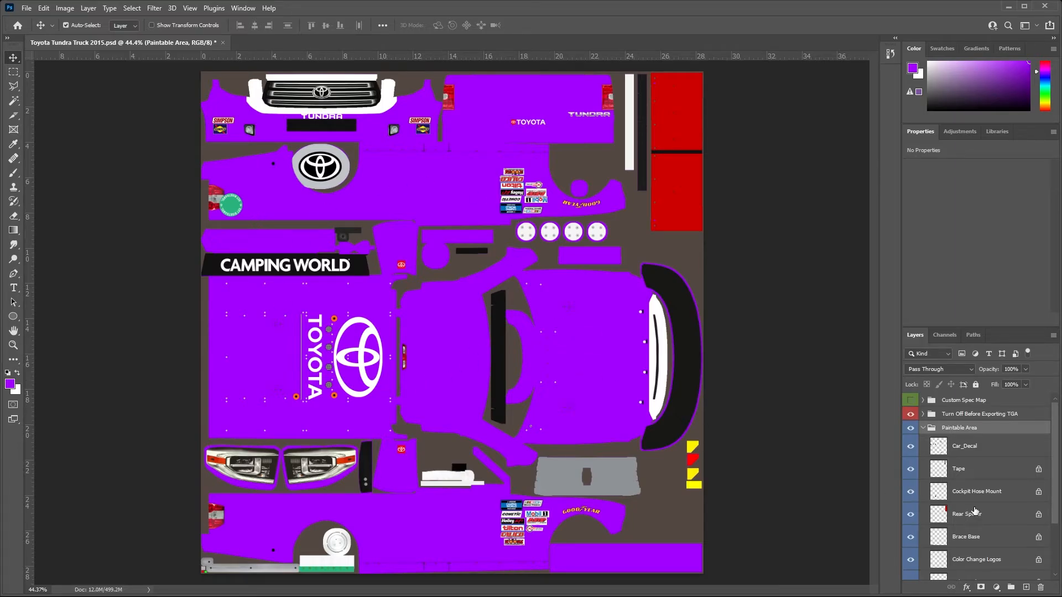
scroll(974, 511, "down", 3)
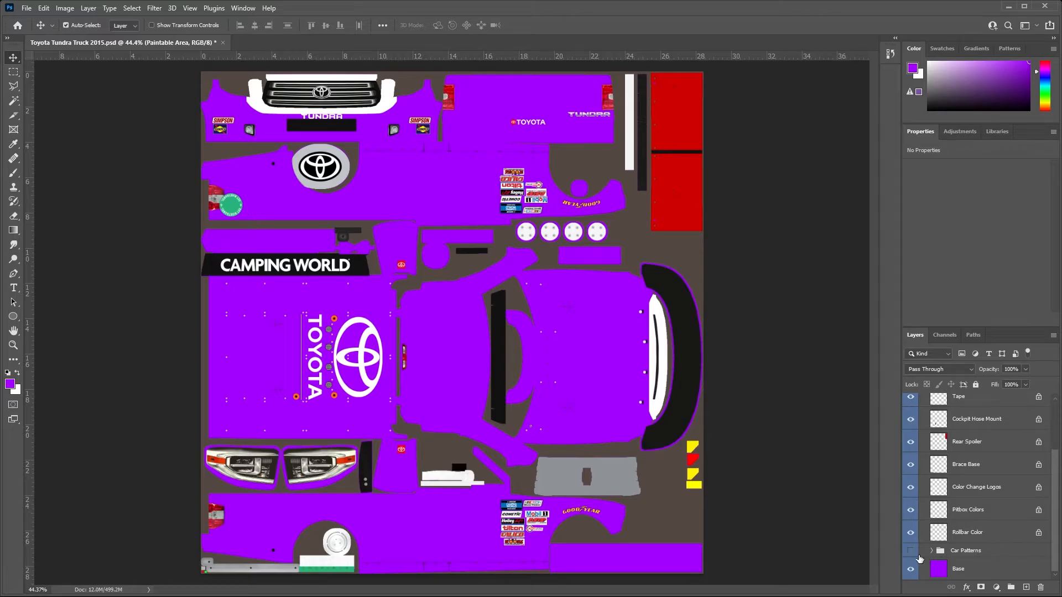
left_click(970, 552)
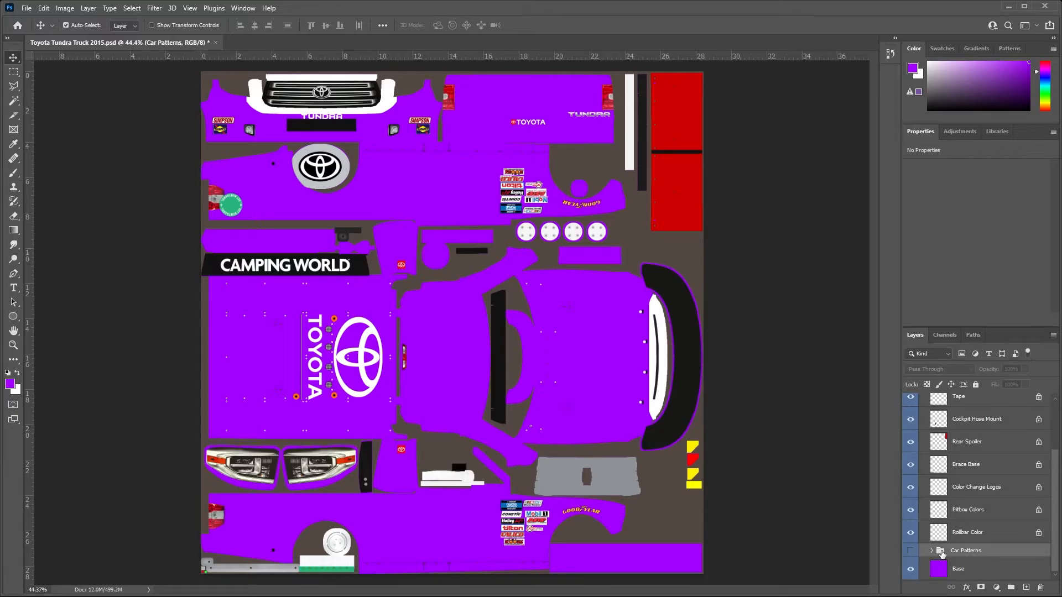
left_click(1010, 588)
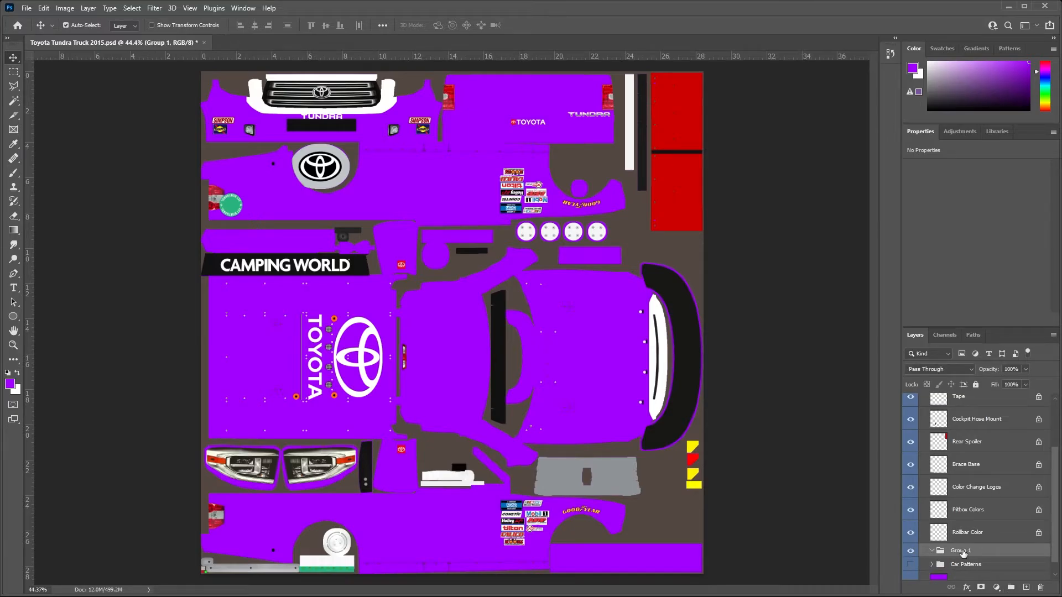
double_click(963, 551)
type("Graphics")
key("Return")
Create a new layer group directly above Graphics in the Paintable Area group and name it Numbers.
left_click(1010, 588)
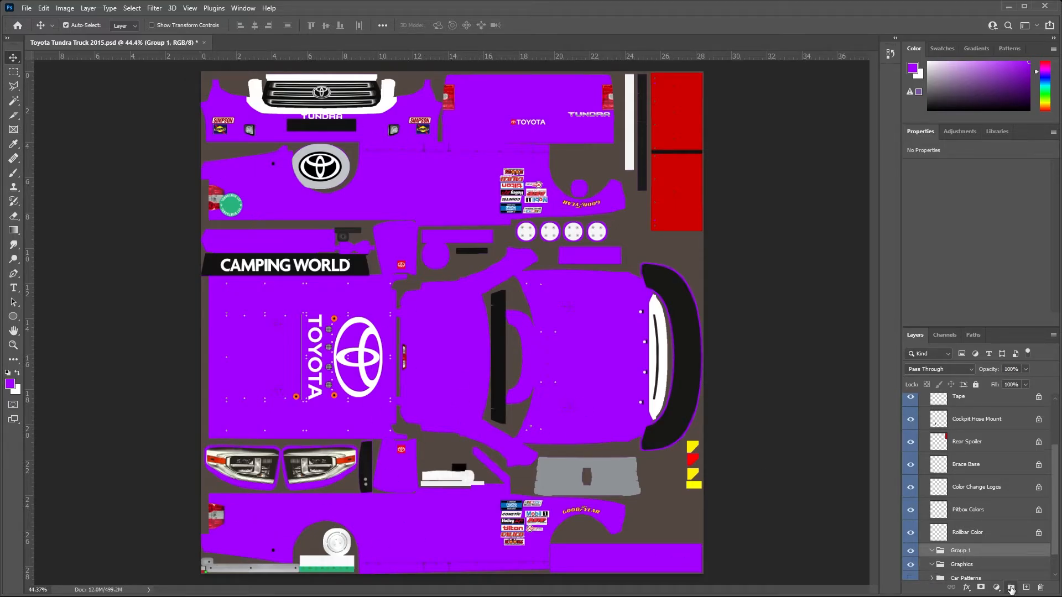
double_click(958, 550)
type("Numbers")
key("Return")
left_click(910, 550)
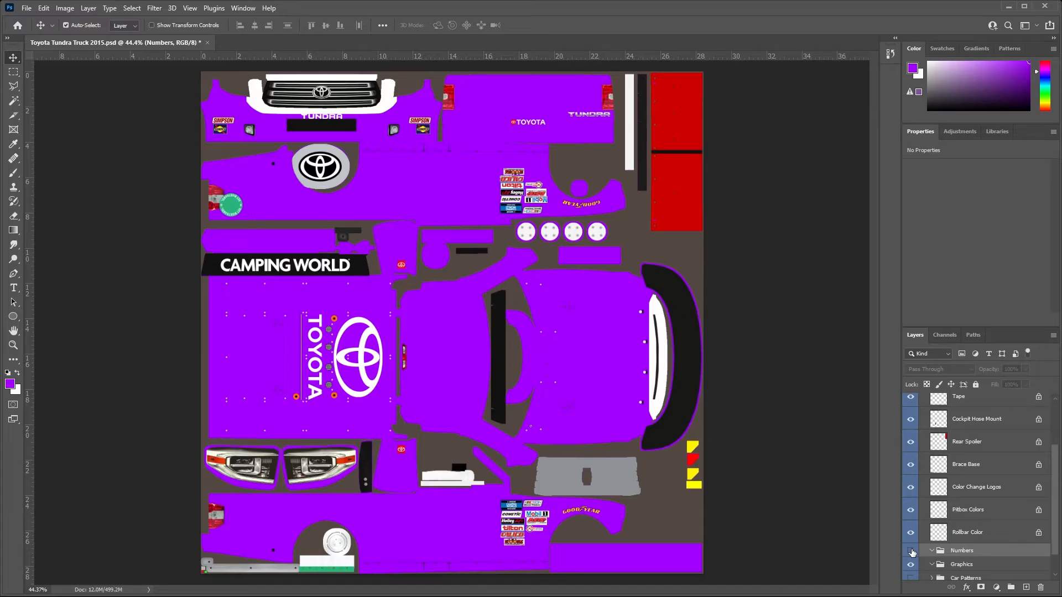
left_click(911, 551)
Add another layer group directly above Numbers and name it Logos.
left_click(1010, 587)
double_click(962, 550)
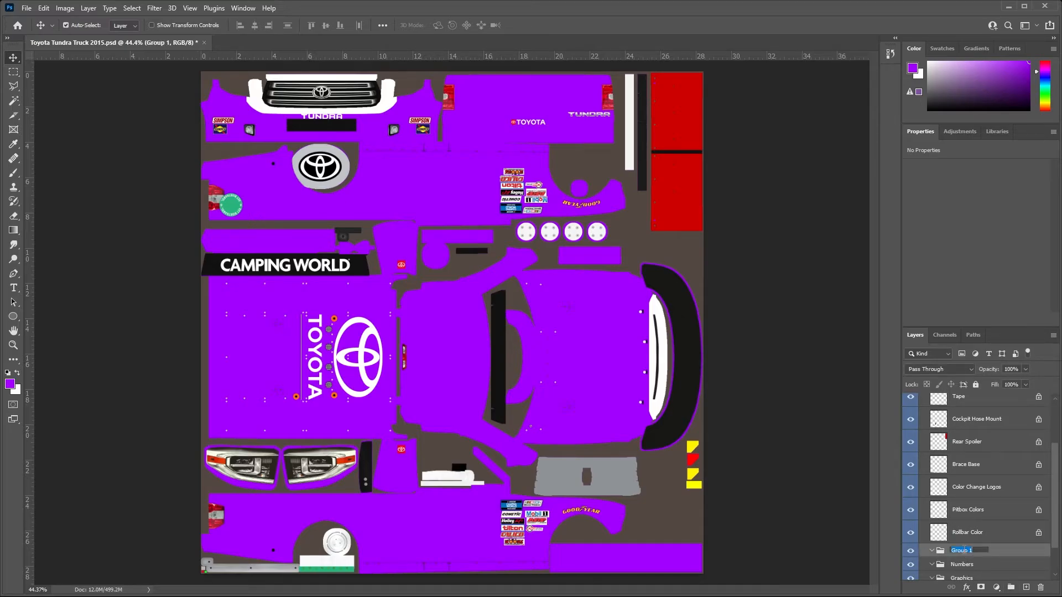
type("Logos")
key("Return")
Add a layer group directly above Logos and name it Default Parts.
left_click(1010, 588)
double_click(960, 550)
type("Default Parts")
key("Return")
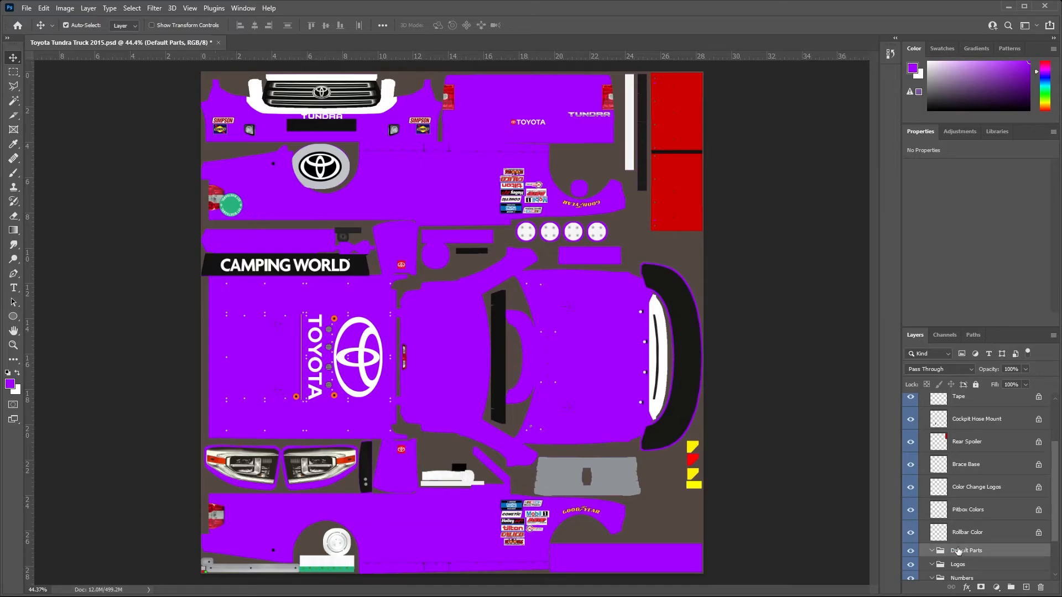
Move all layers from Car_Decal through Rollbar Color into the Default Parts group.
left_click(969, 530)
scroll(969, 514, "up", 3)
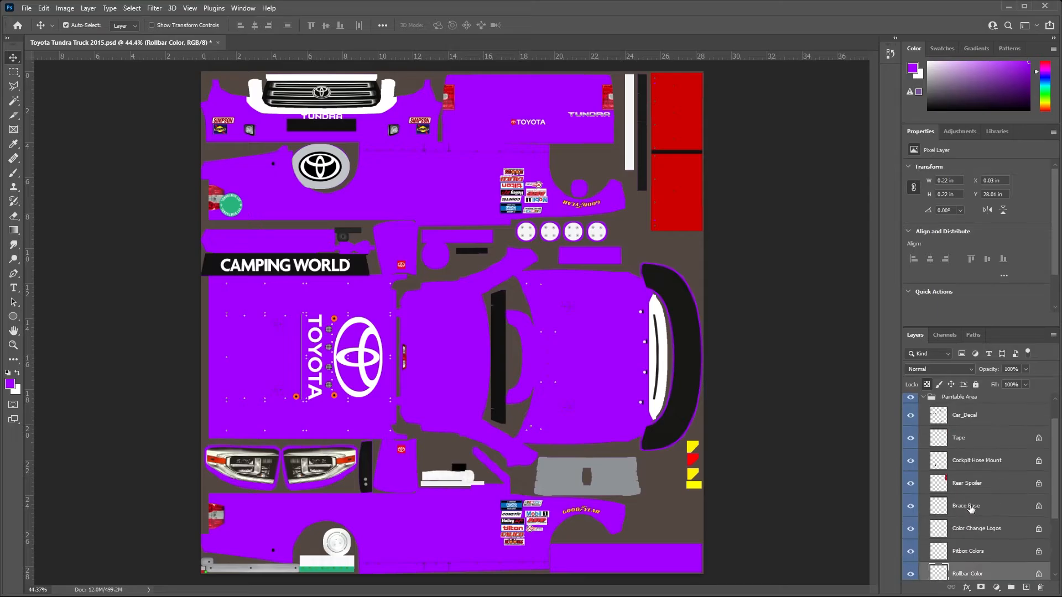
left_click(975, 448, "shift")
scroll(984, 487, "down", 3)
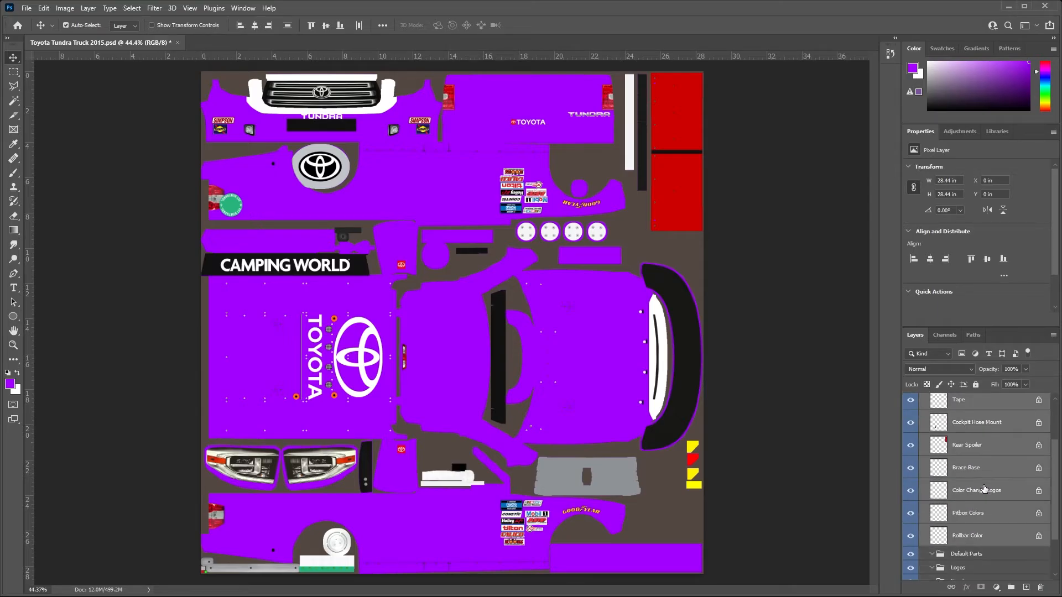
mouse_move(975, 435)
left_mouse_down()
mouse_move(964, 478)
mouse_move(980, 511)
mouse_move(981, 553)
left_mouse_up()
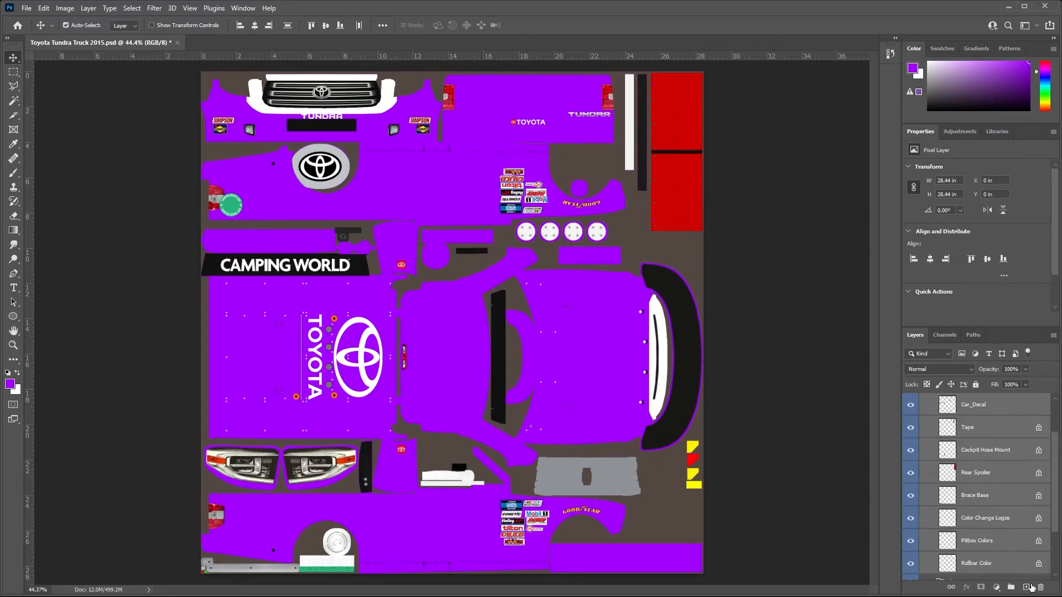
Collapse the Default Parts, Logos, Numbers and Graphics groups inside Paintable Area.
scroll(989, 511, "up", 3)
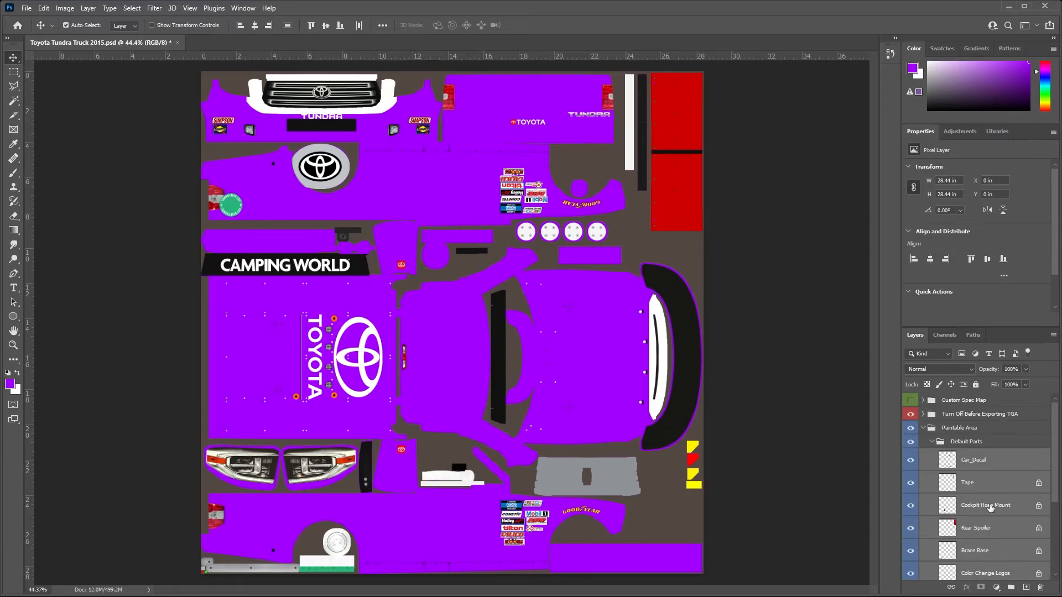
left_click(931, 441)
left_click(931, 469)
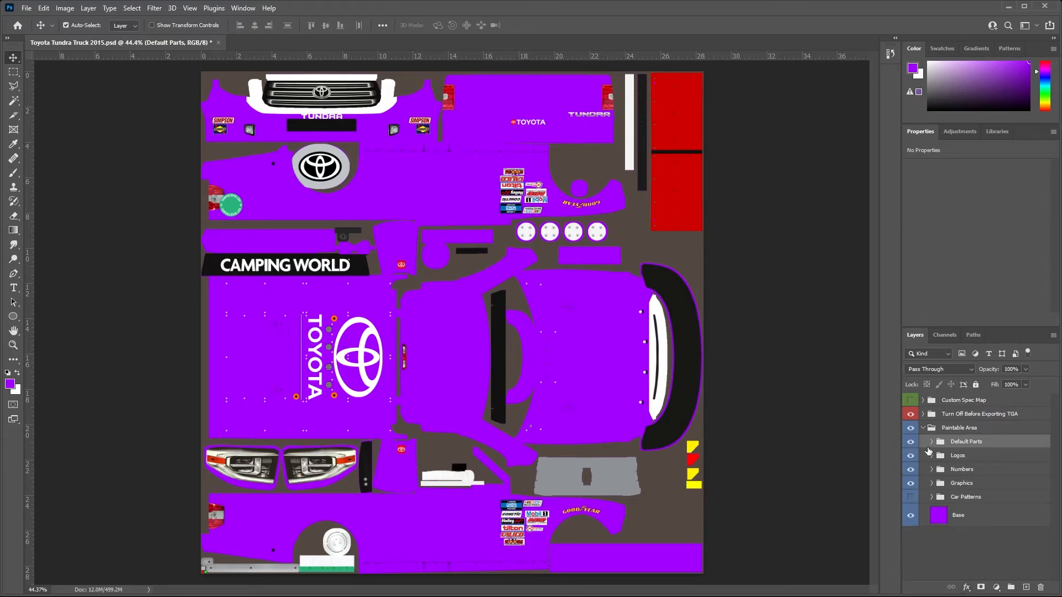
Color-label the Default Parts group orange, Logos yellow, Numbers green and Graphics violet.
right_click(911, 442)
left_click(938, 491)
right_click(910, 456)
left_click(940, 518)
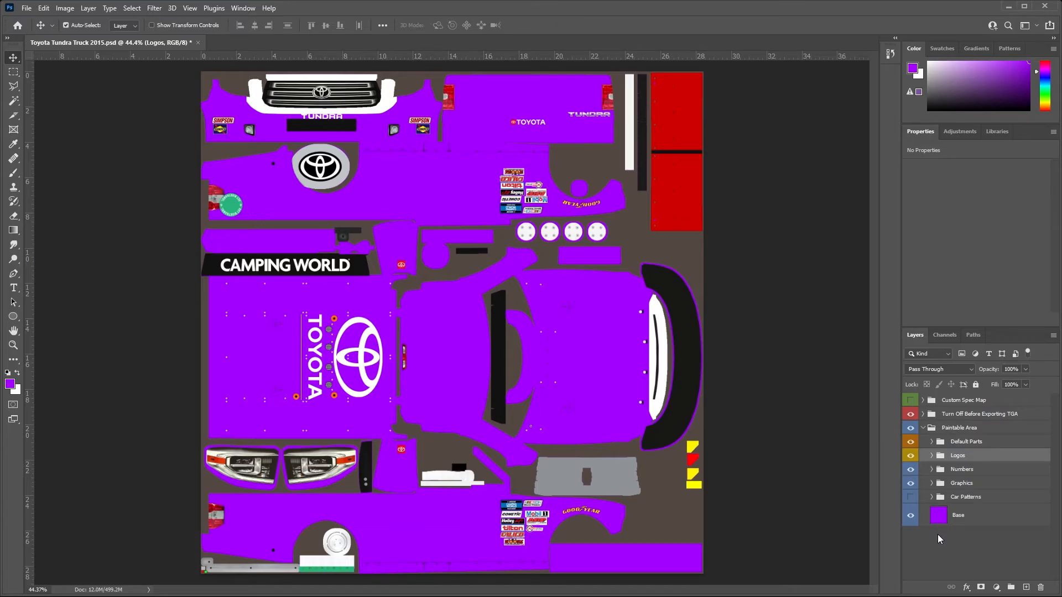
right_click(910, 469)
left_click(940, 543)
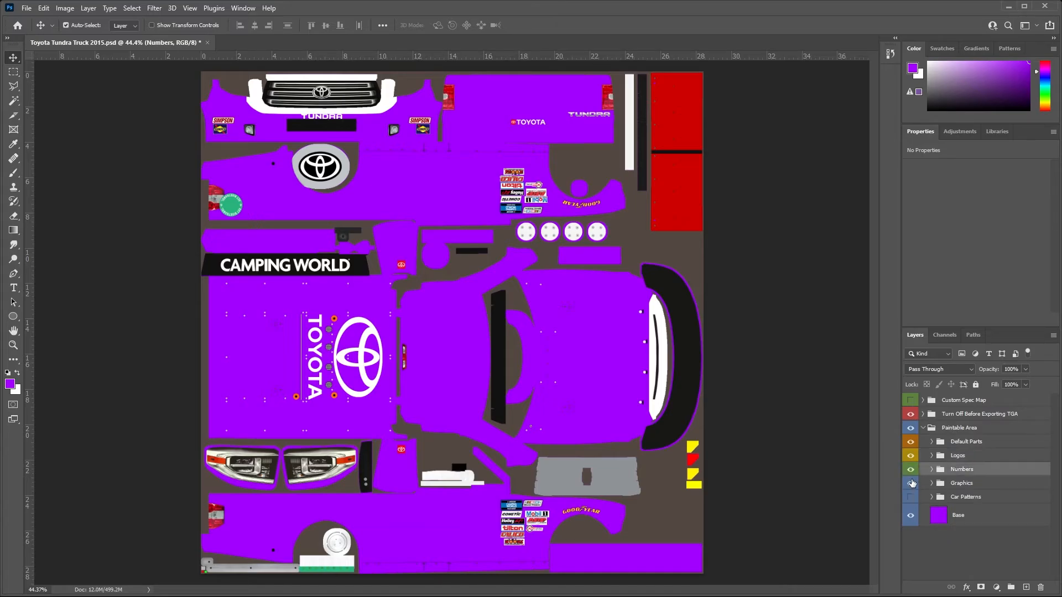
left_click(942, 567)
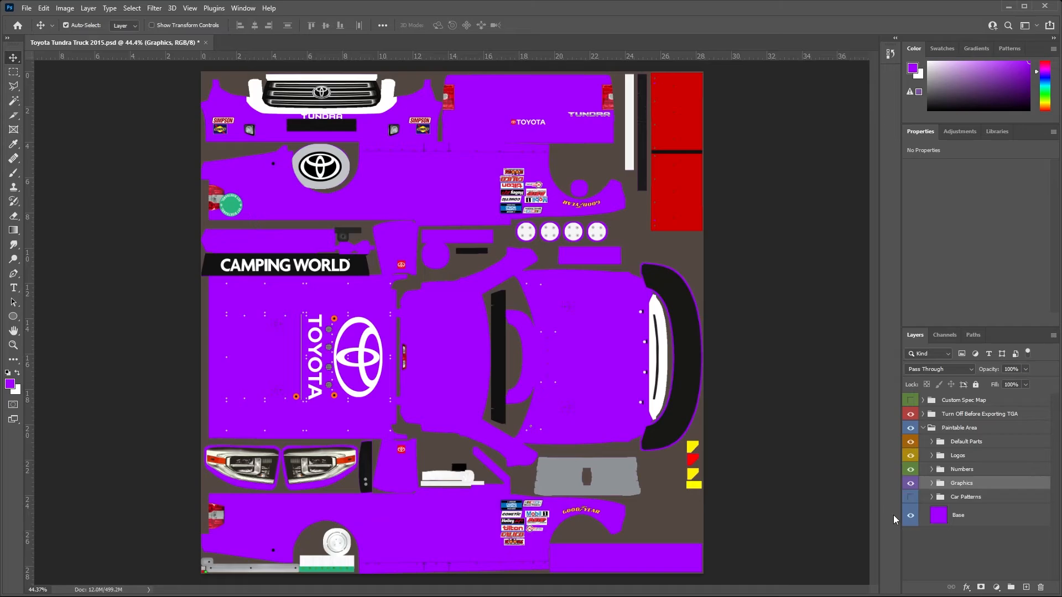
Review the Paintable Area structure by expanding Numbers, Logos and Default Parts, leaving Default Parts collapsed and Paintable Area expanded.
left_click(931, 469)
left_click(931, 455)
left_click(931, 441)
scroll(919, 476, "down", 3)
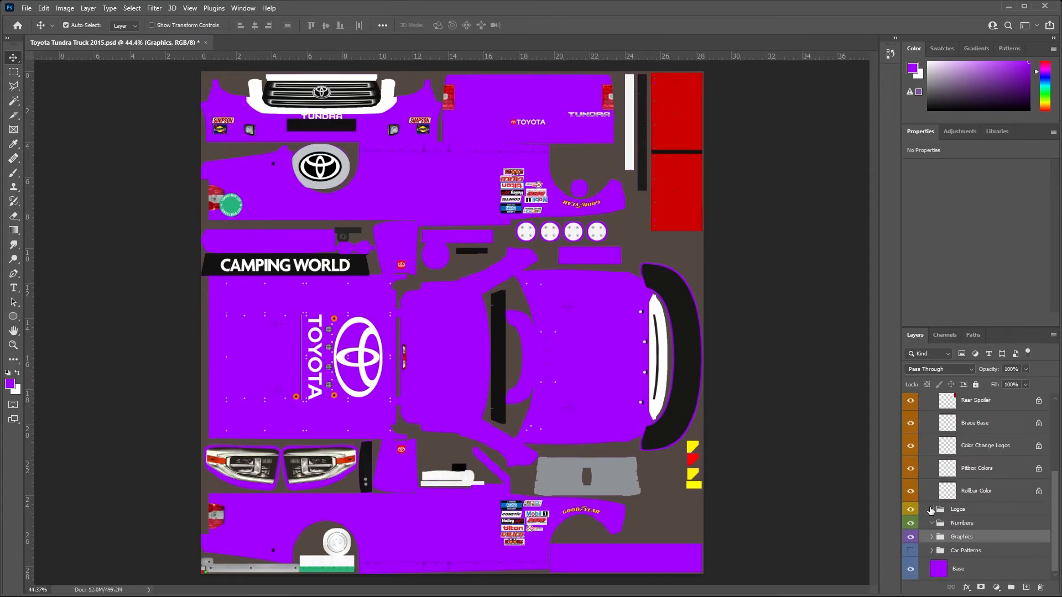
scroll(931, 510, "up", 3)
left_click(931, 441)
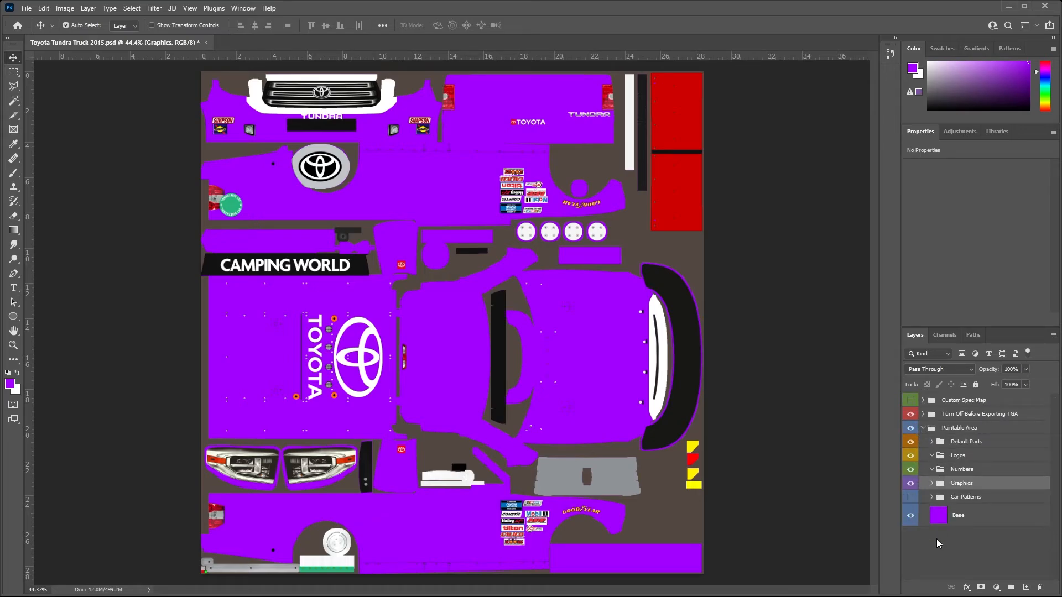
left_click(922, 427)
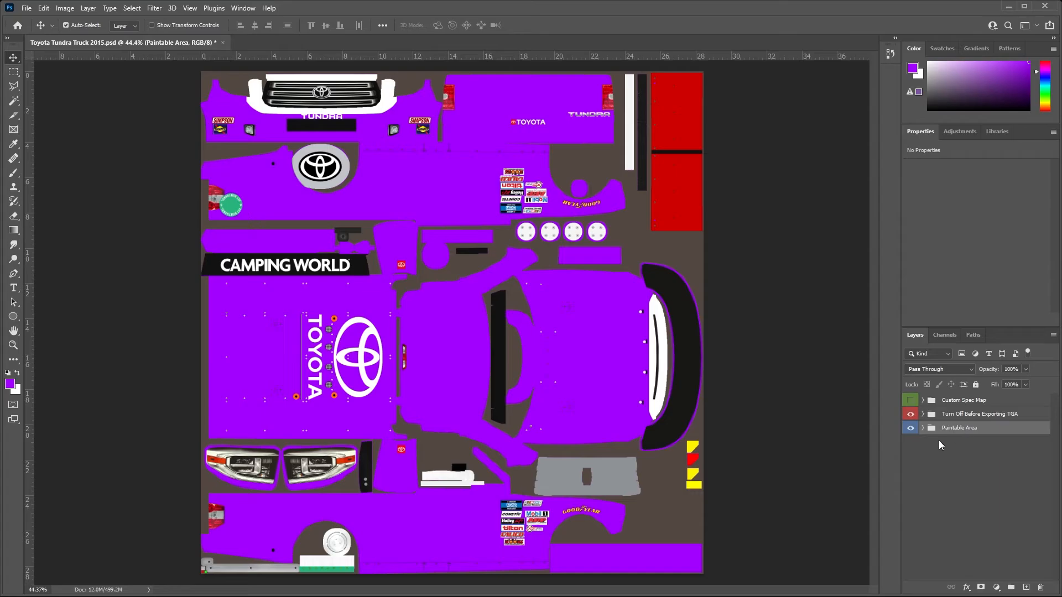
left_click(923, 427)
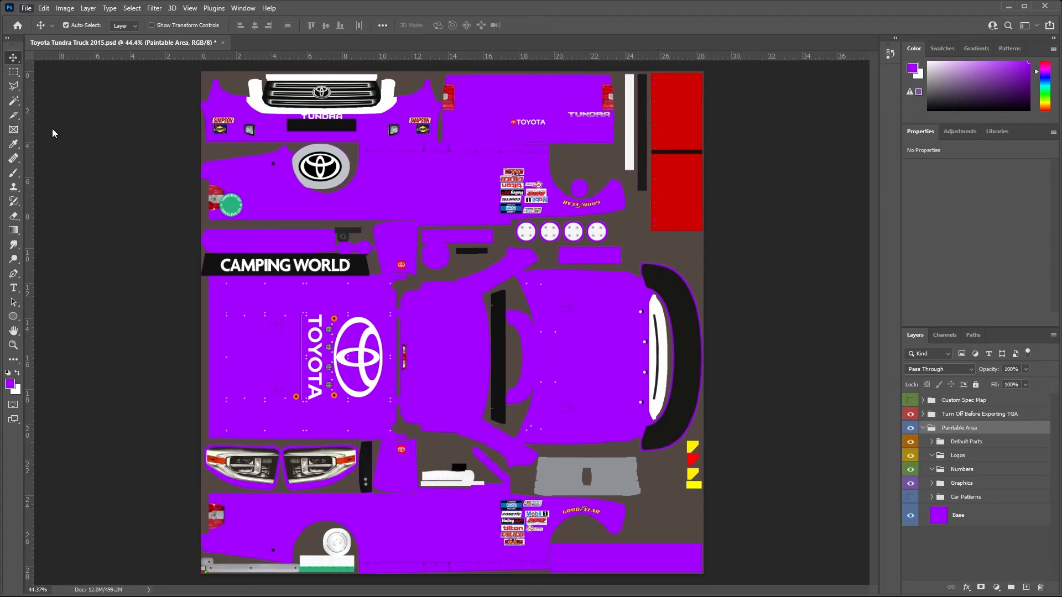
Save the truck document, switch to File Explorer and rename its file as the template Toyota Tundra Truck 2015.psdt.
key("ctrl+s")
key("alt+Tab")
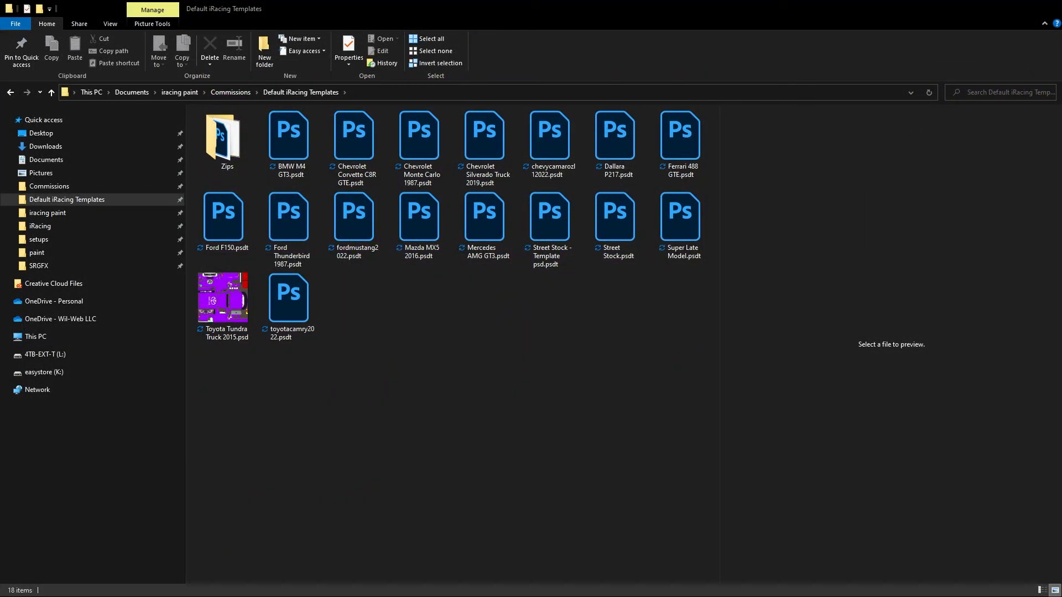
left_click(246, 337)
left_click(247, 337)
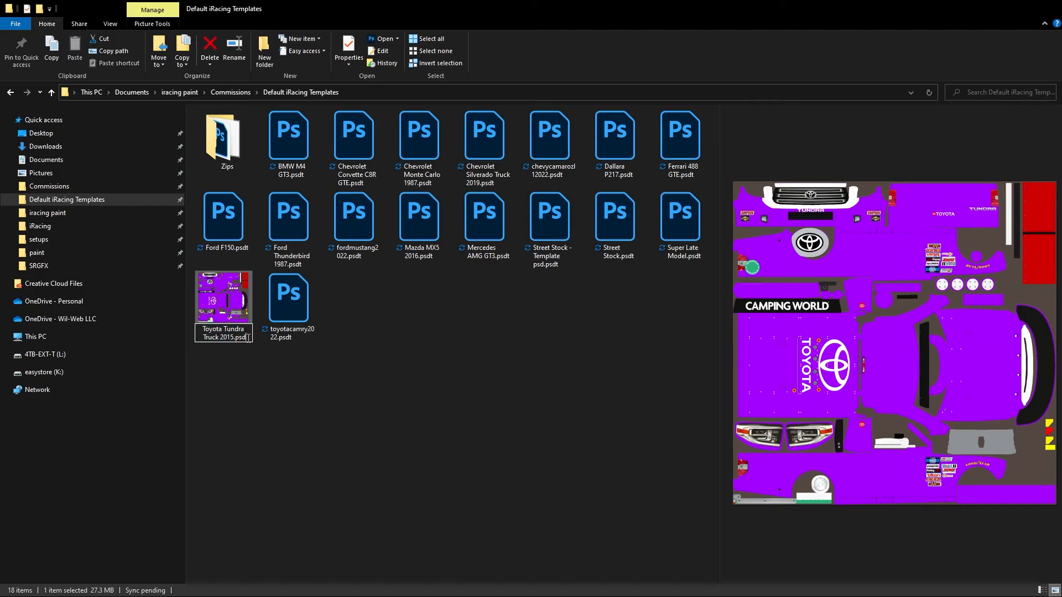
type("t")
key("Return")
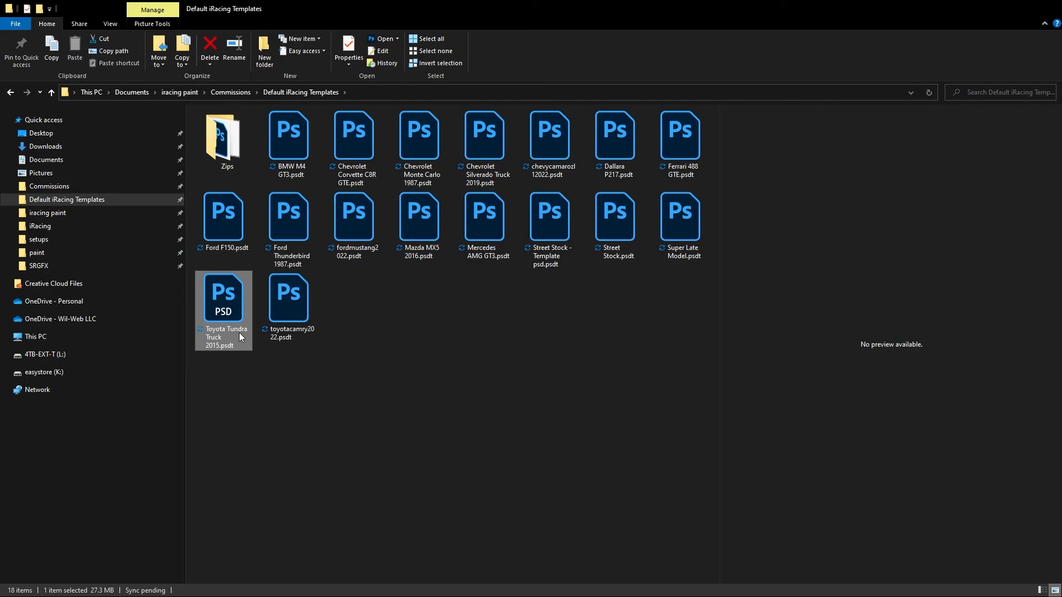
Open Toyota Tundra Truck 2015.psdt in Photoshop to start a new untitled document from the template.
double_click(227, 297)
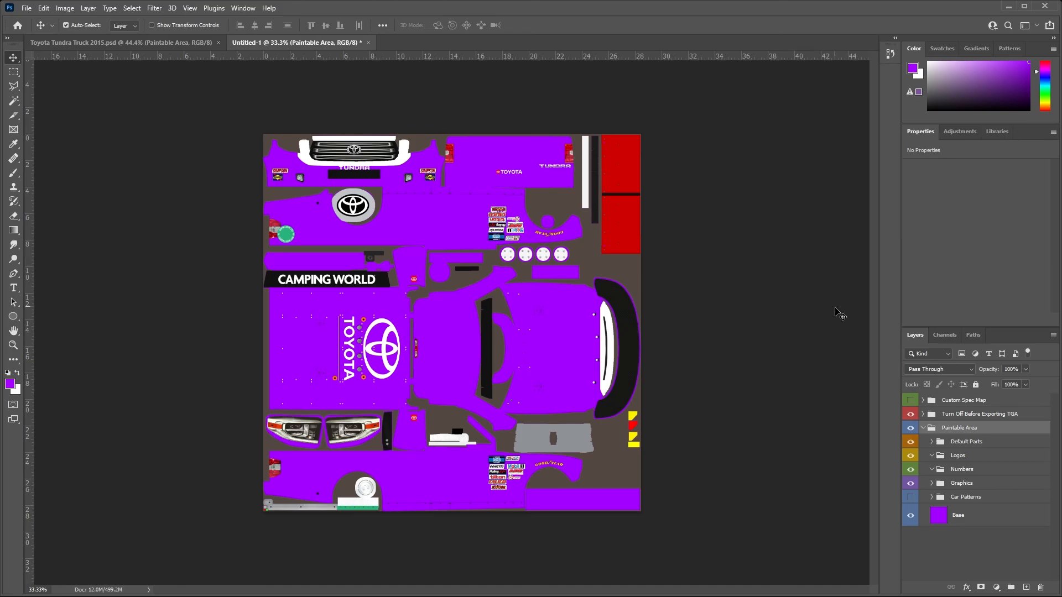
left_click(910, 500)
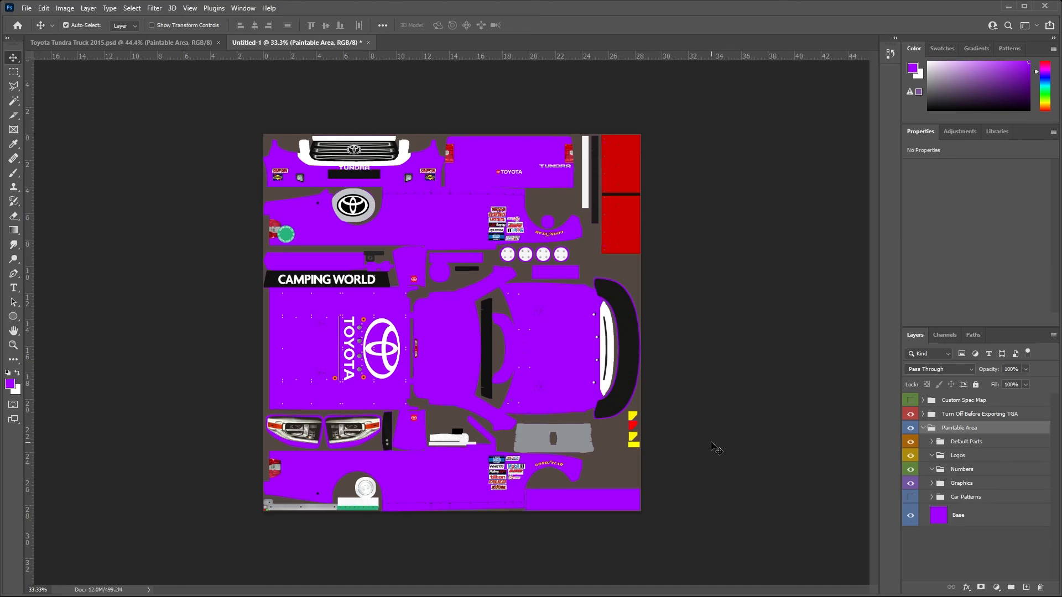